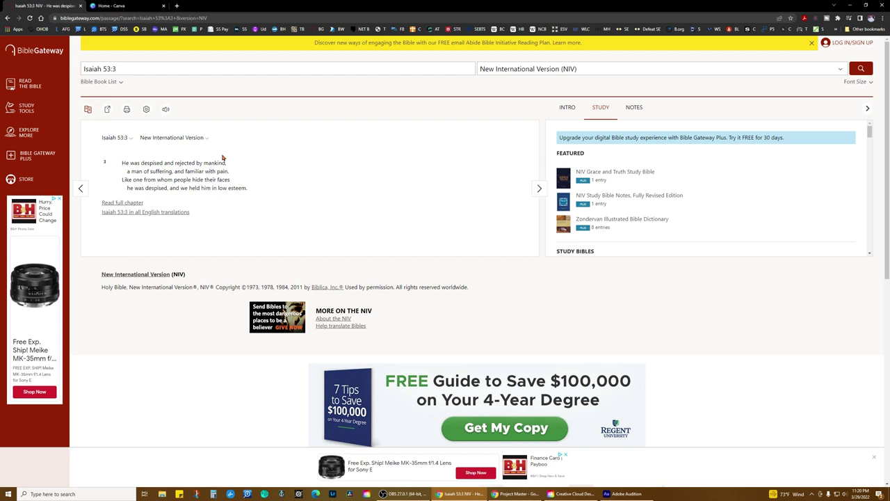
# Step: Switch to Canva and create a blank Mobile Video design
pyautogui.click(115, 6)
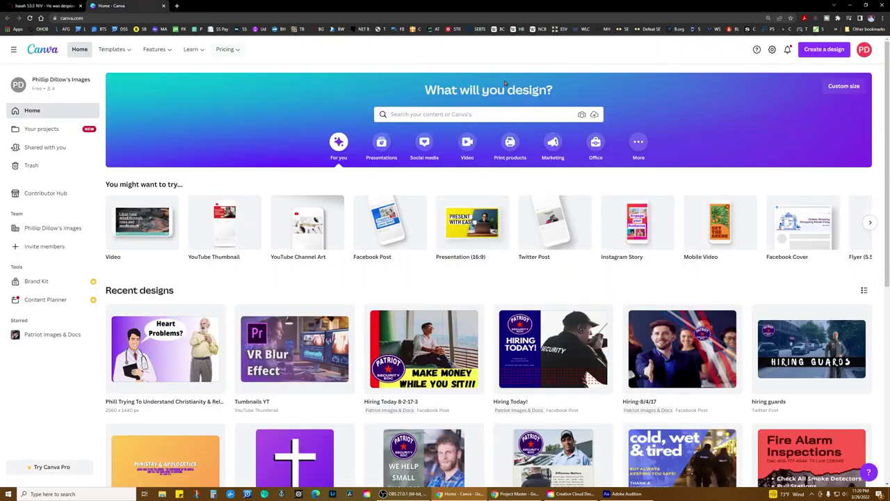
pyautogui.click(821, 52)
pyautogui.write('mob')
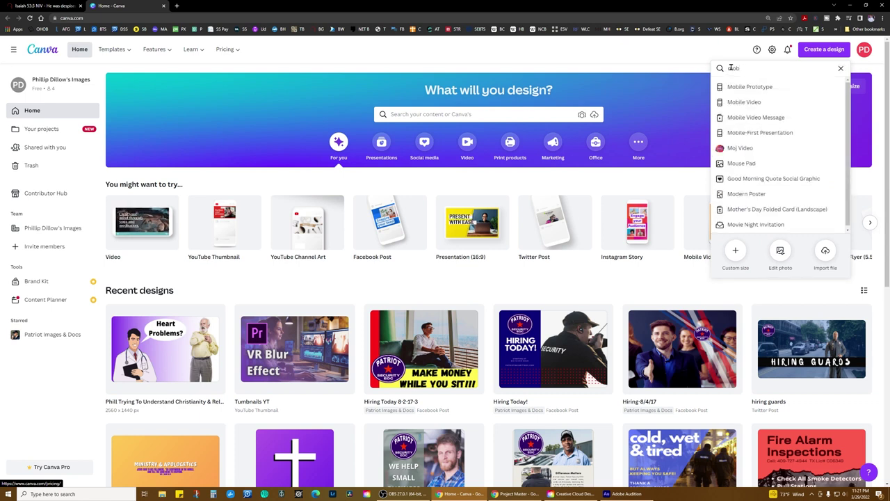
pyautogui.click(750, 104)
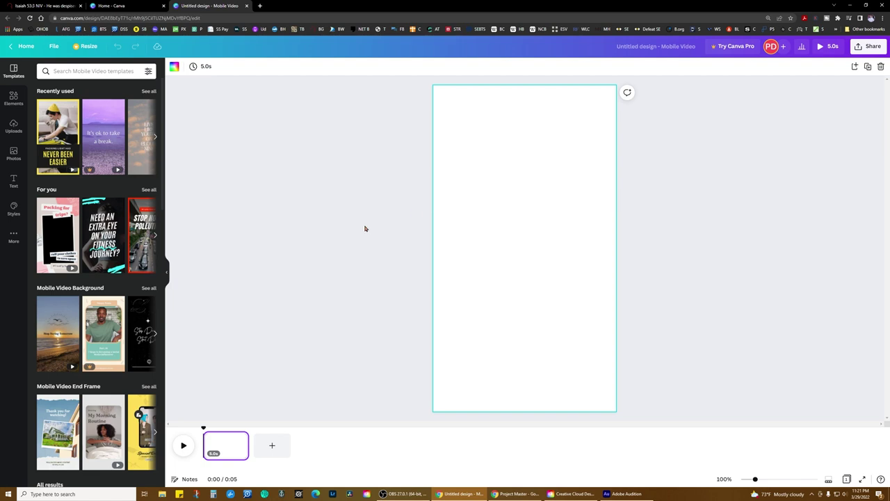
# Step: Open the Grey and White Minimalist Animate Type Instagram Reels Video template and apply its "My Morning Routine" layout to the blank page
pyautogui.moveTo(58, 132)
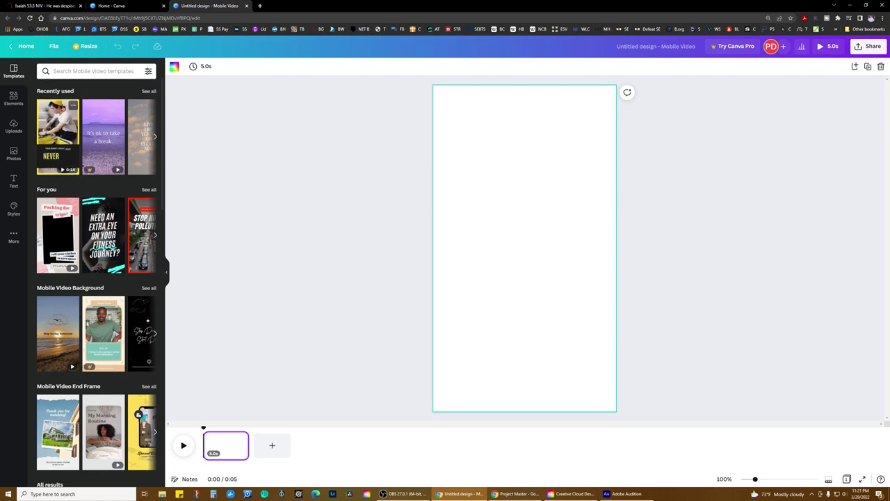
pyautogui.moveTo(99, 111)
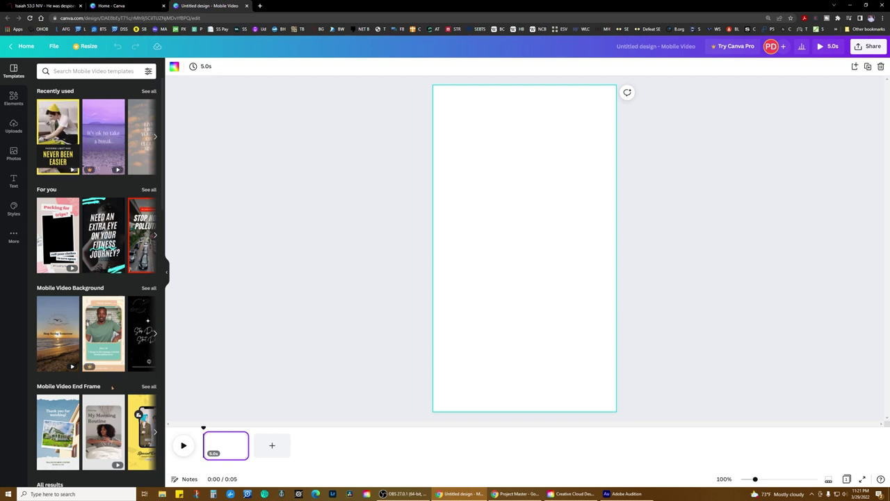
pyautogui.moveTo(56, 424)
pyautogui.moveTo(104, 426)
pyautogui.click(116, 420)
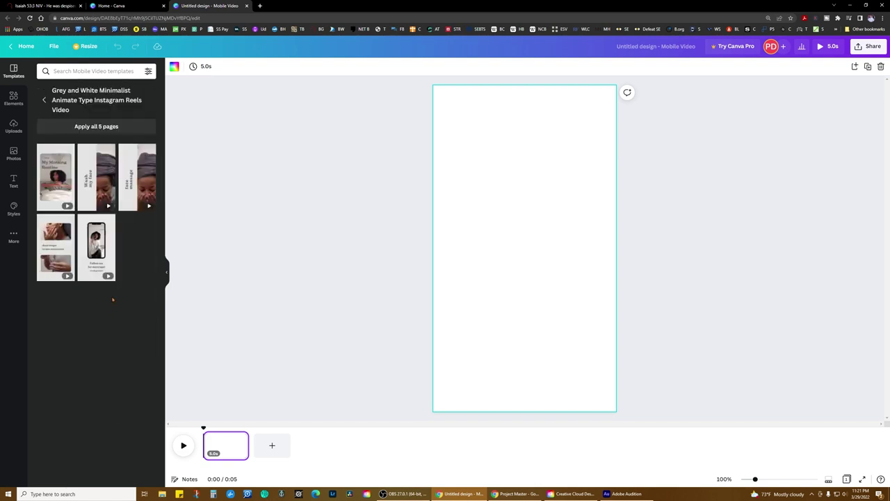
pyautogui.moveTo(53, 248)
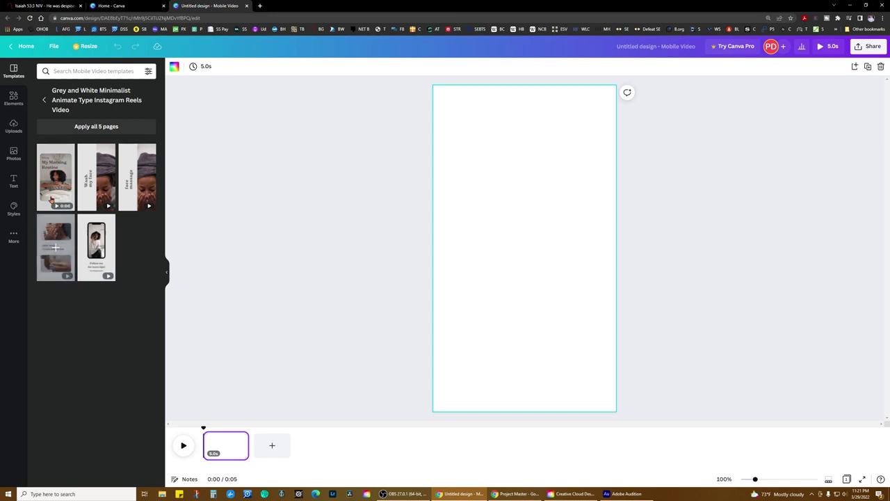
pyautogui.click(52, 191)
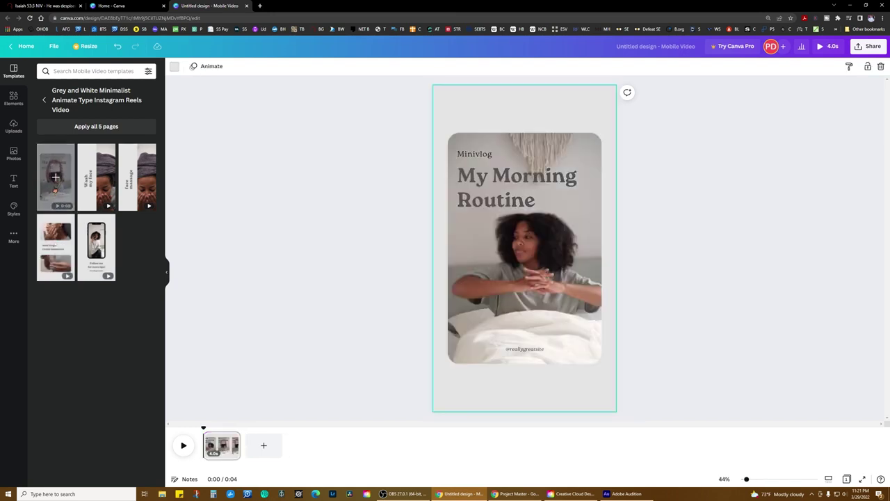
# Step: Add two pages using the template's "dont forget to use sunscreen" and "Follow me for more tips!" layouts, then preview the last one
pyautogui.click(264, 449)
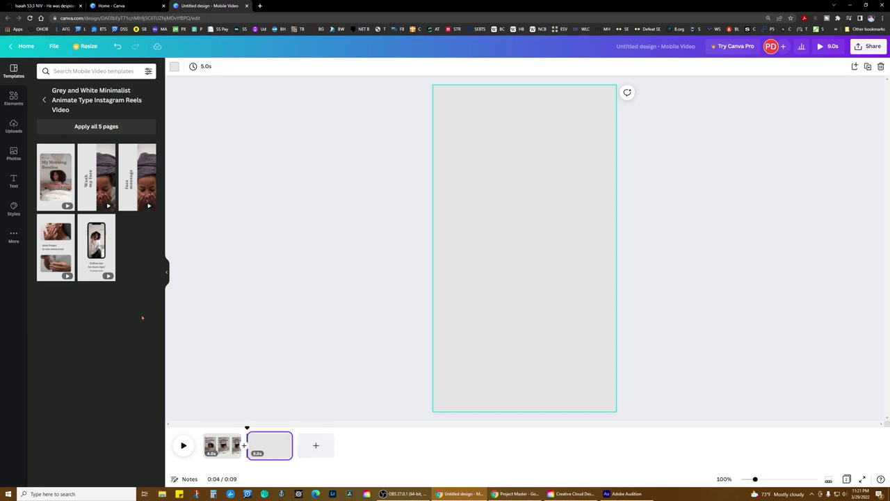
pyautogui.click(56, 248)
pyautogui.click(294, 445)
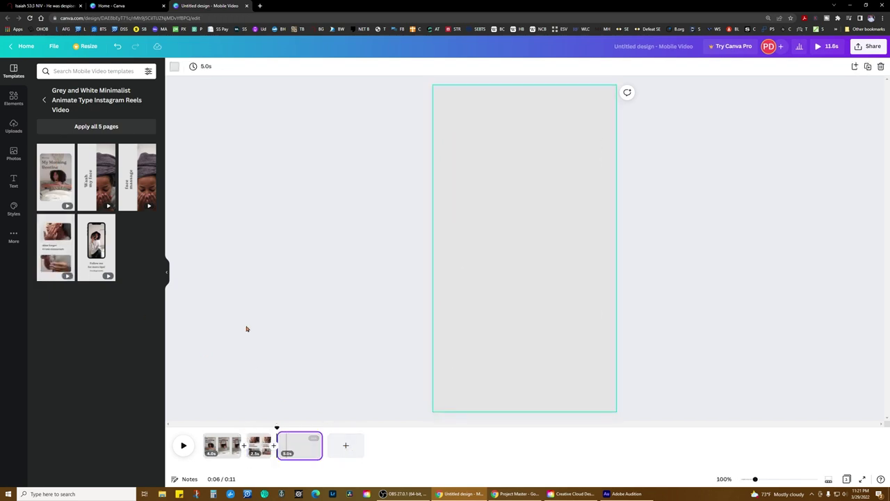
pyautogui.click(96, 244)
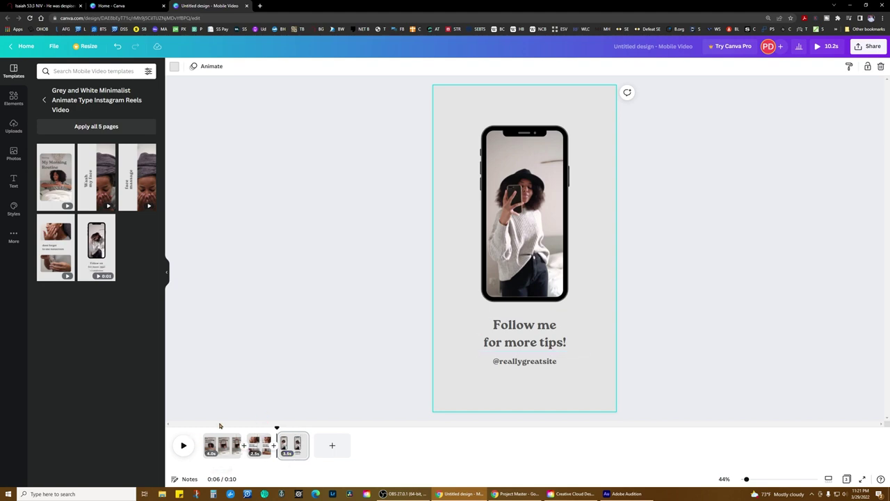
pyautogui.moveTo(276, 429)
pyautogui.mouseDown()
pyautogui.moveTo(227, 430)
pyautogui.moveTo(291, 429)
pyautogui.mouseUp()
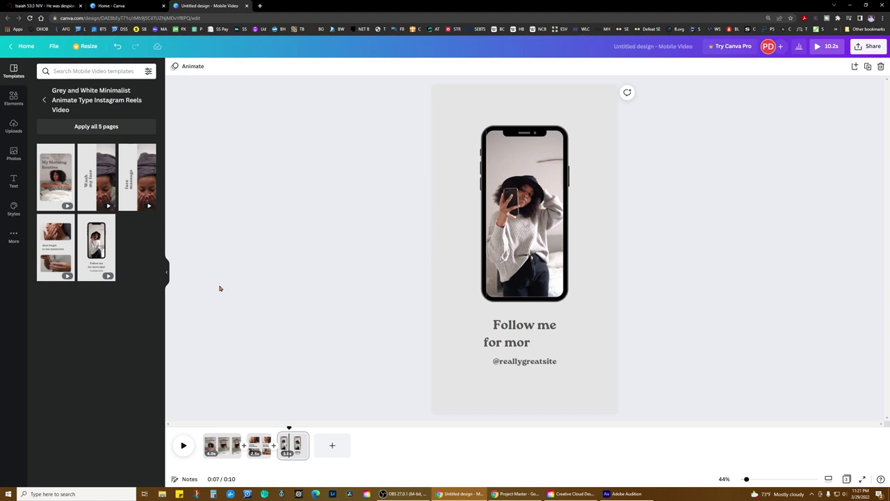
# Step: Switch to the BibleGateway page and copy the full NIV text of Isaiah 53:3
pyautogui.click(42, 6)
pyautogui.moveTo(256, 193); pyautogui.dragTo(121, 162)
pyautogui.rightClick(142, 169)
pyautogui.click(146, 170)
# Step: Back in Canva, replace the second page's sunscreen text with the copied verse and widen its text box to the photos' width
pyautogui.click(202, 5)
pyautogui.click(258, 445)
pyautogui.doubleClick(493, 257)
pyautogui.hotkey('shift', 'Down')
pyautogui.hotkey('shift', 'Down')
pyautogui.hotkey('shift', 'Left')
pyautogui.hotkey('shift', 'Left')
pyautogui.hotkey('shift', 'Left')
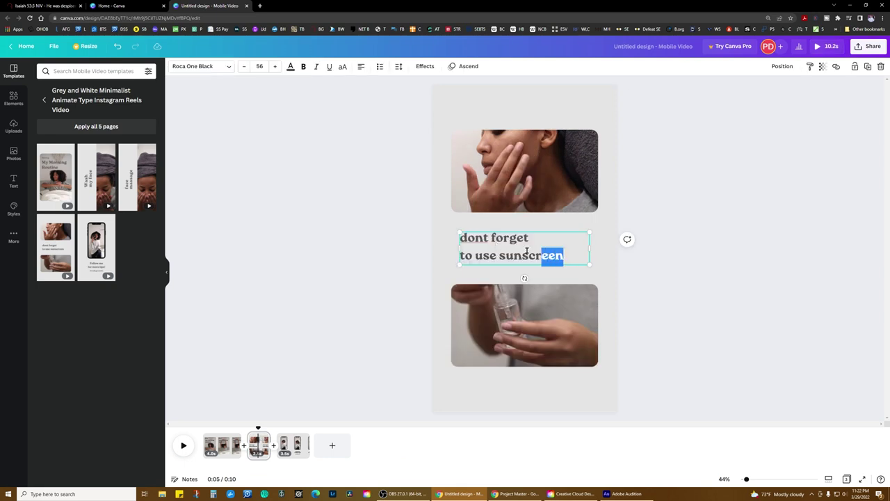
pyautogui.hotkey('ctrl', 'a')
pyautogui.hotkey('ctrl', 'v')
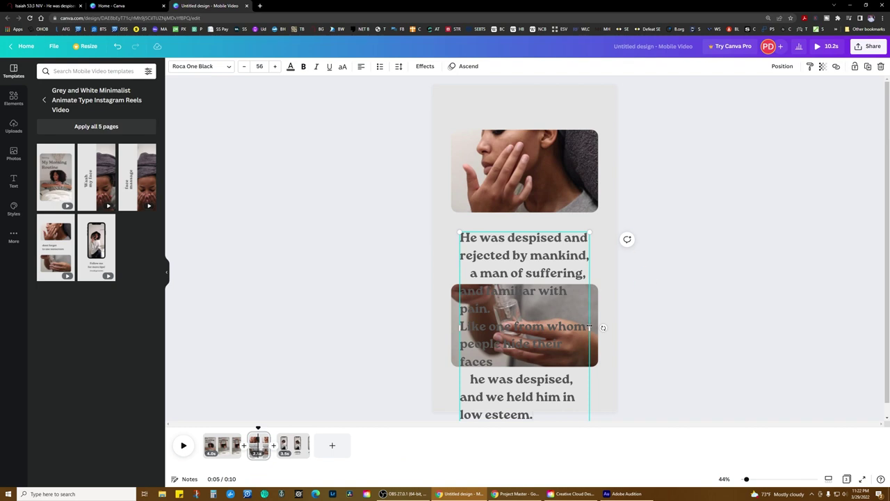
pyautogui.moveTo(589, 327); pyautogui.dragTo(598, 324)
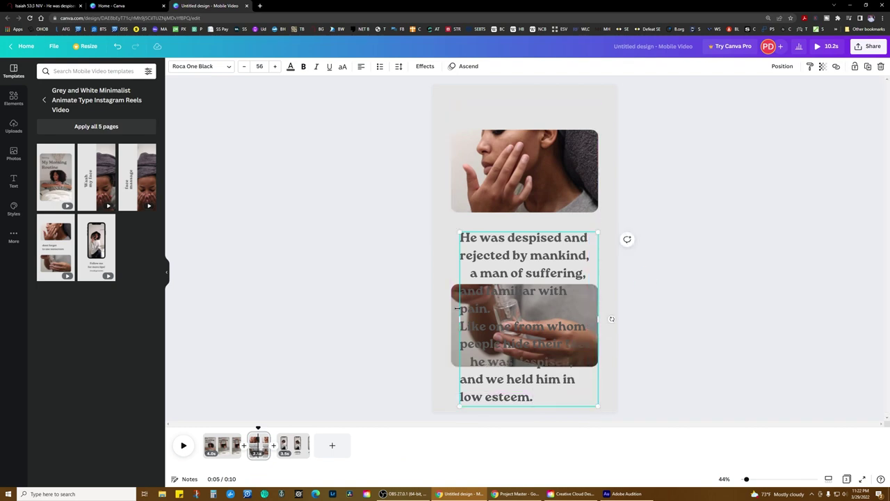
pyautogui.moveTo(458, 319); pyautogui.dragTo(451, 314)
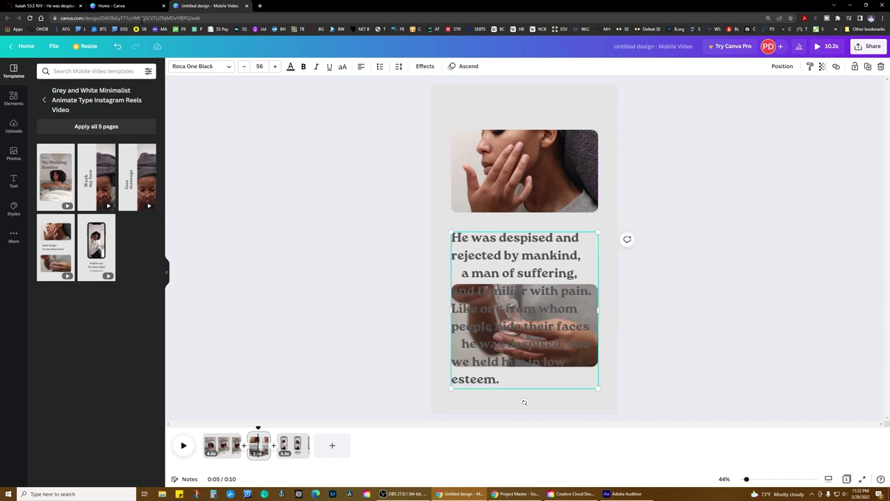
# Step: Check the line breaks of Isaiah 53:3 on BibleGateway, then return to the mobile video design
pyautogui.click(53, 5)
pyautogui.click(274, 186)
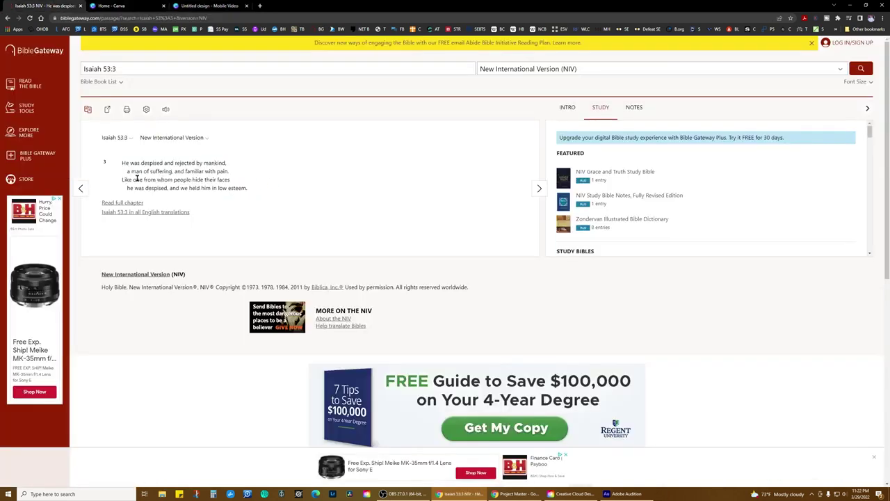
pyautogui.click(186, 6)
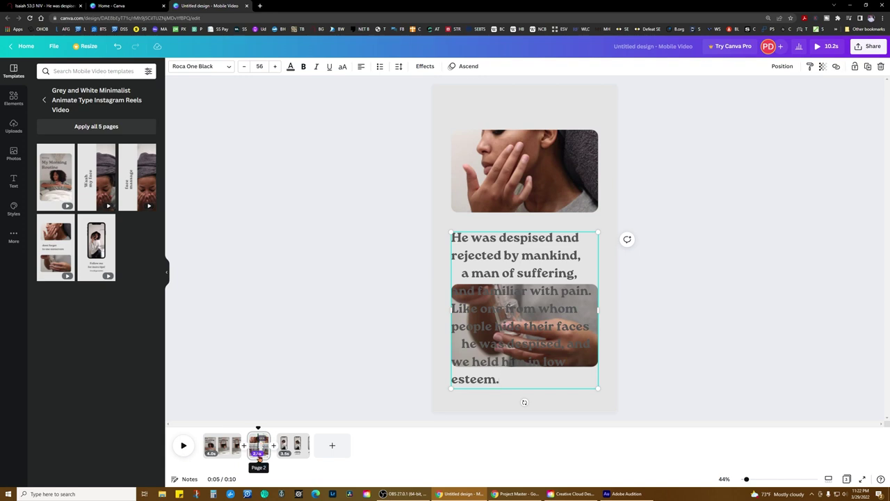
pyautogui.click(258, 452)
pyautogui.rightClick(259, 445)
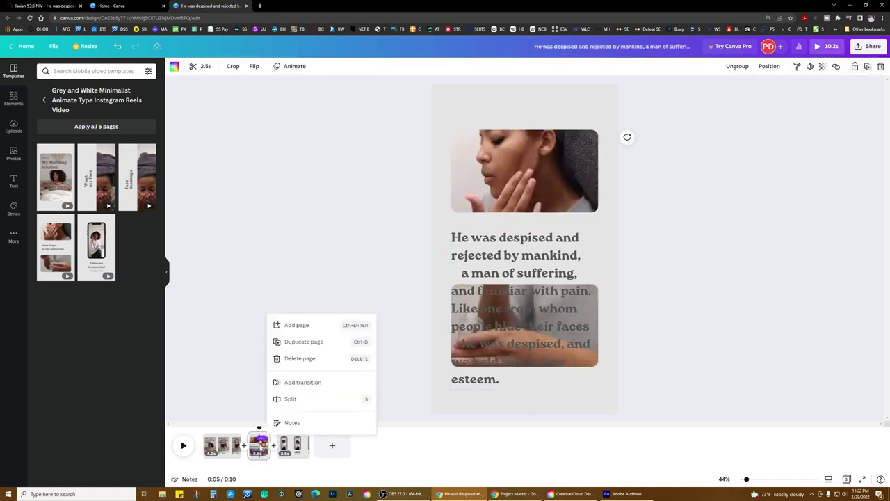
pyautogui.click(300, 360)
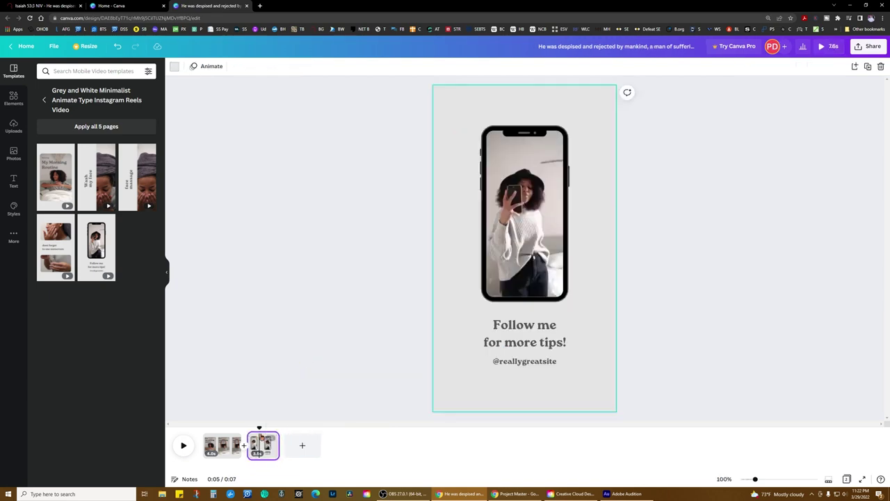
pyautogui.click(117, 47)
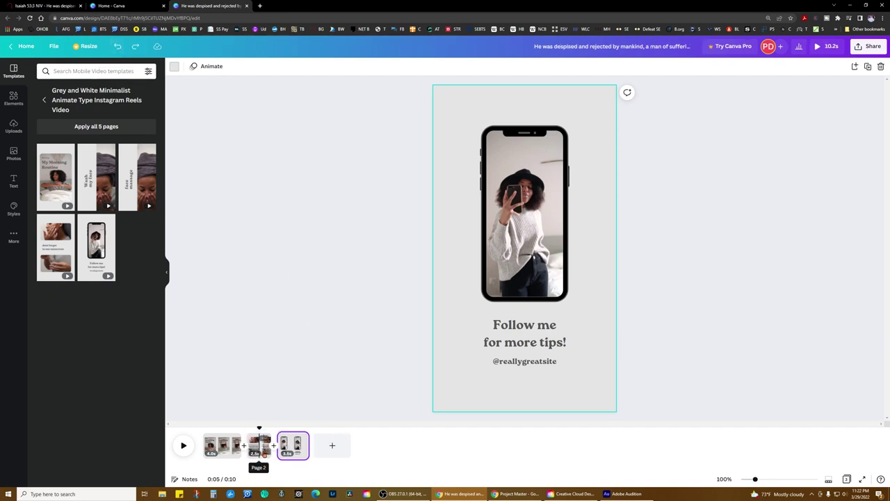
# Step: Duplicate the second page and remove the verse's first half from the copy, so its text begins at "Like one from whom"
pyautogui.rightClick(262, 447)
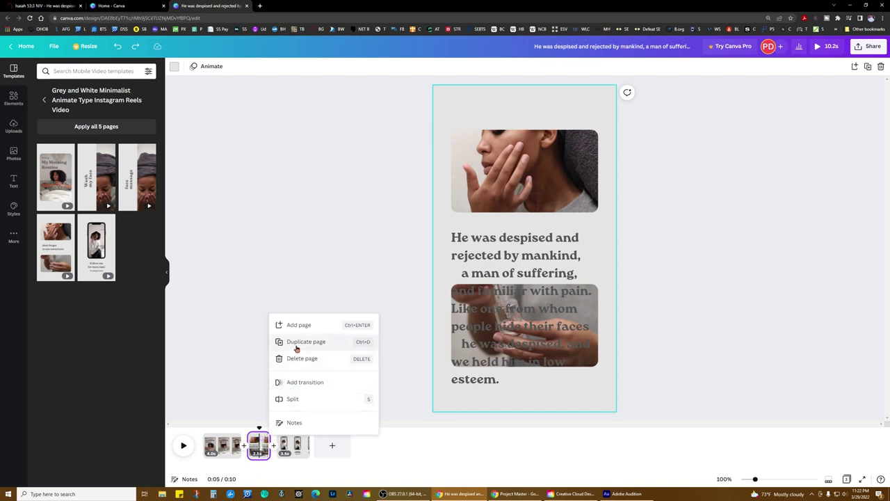
pyautogui.click(331, 342)
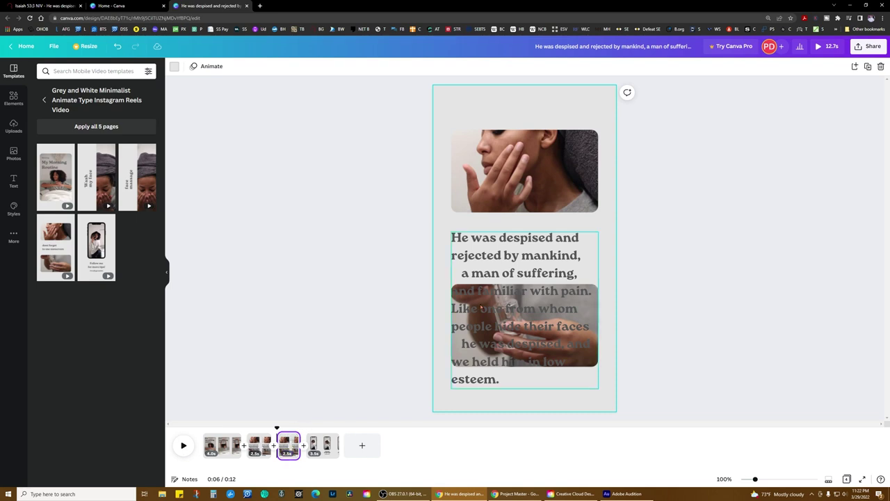
pyautogui.click(481, 308)
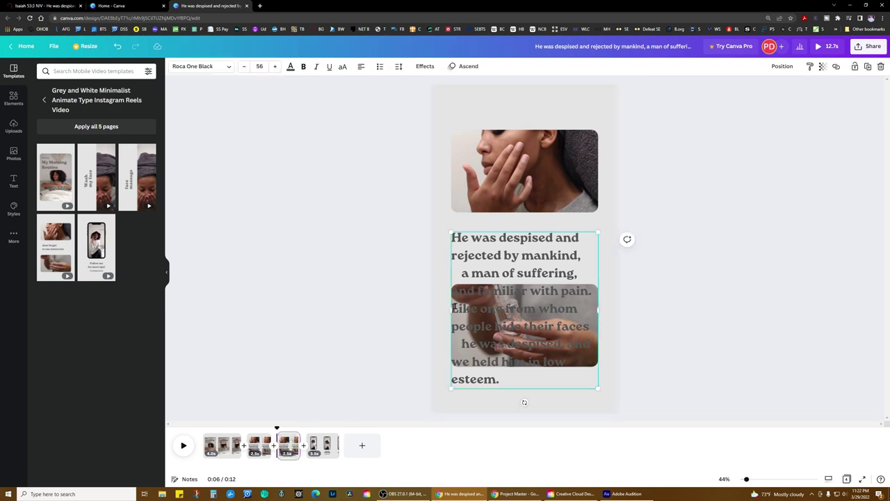
pyautogui.moveTo(590, 291); pyautogui.dragTo(452, 238)
pyautogui.press('BackSpace')
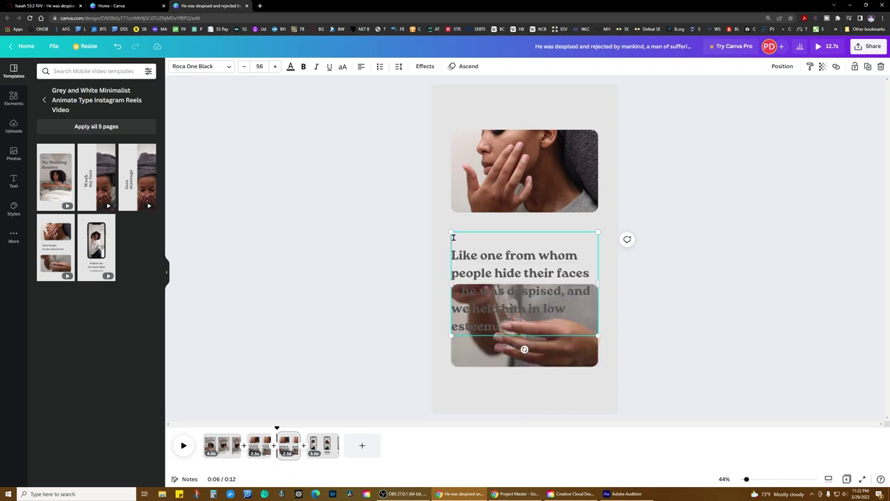
pyautogui.press('Delete')
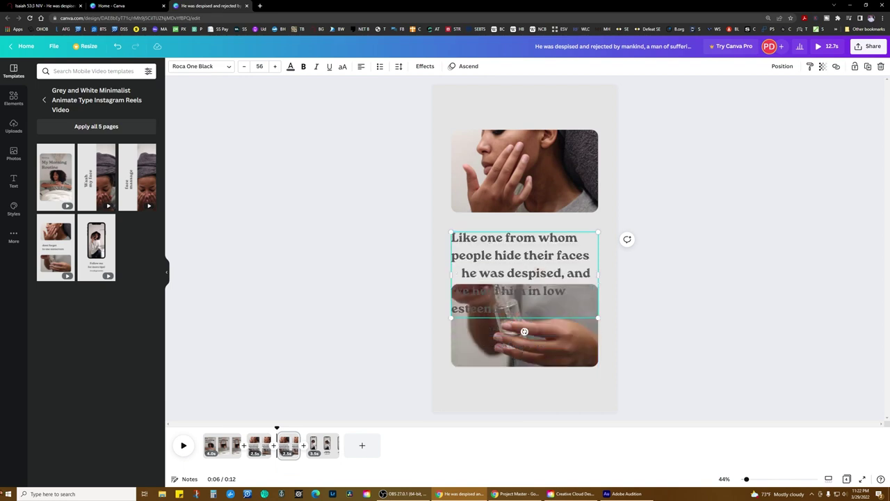
# Step: On the second page, delete the verse's second half, from "Like one from whom" through "low esteem."
pyautogui.click(259, 446)
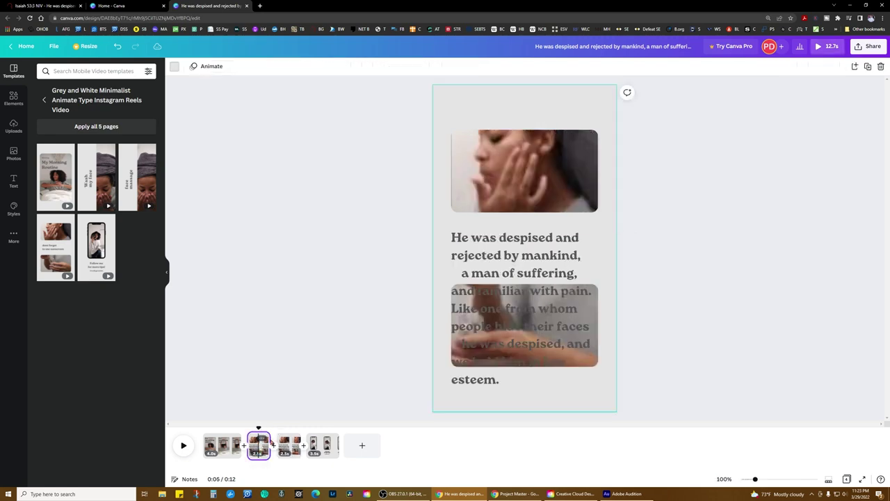
pyautogui.click(463, 291)
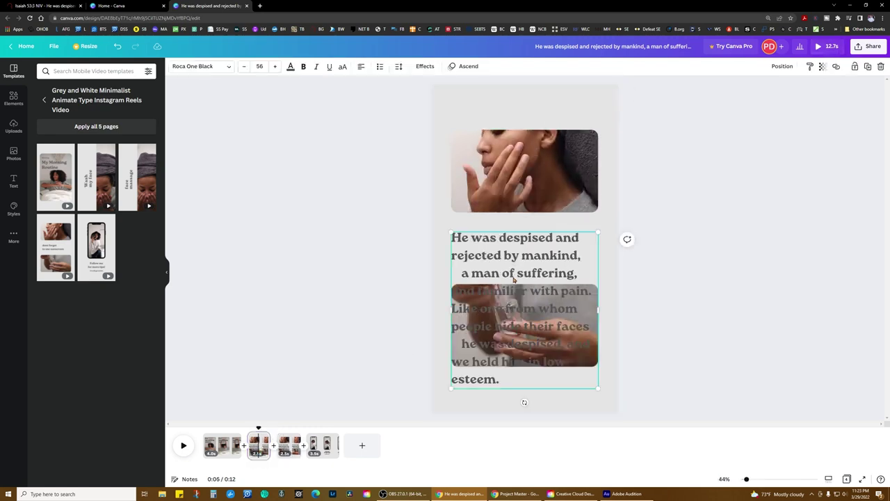
pyautogui.doubleClick(456, 309)
pyautogui.click(456, 310)
pyautogui.moveTo(452, 309); pyautogui.dragTo(573, 380)
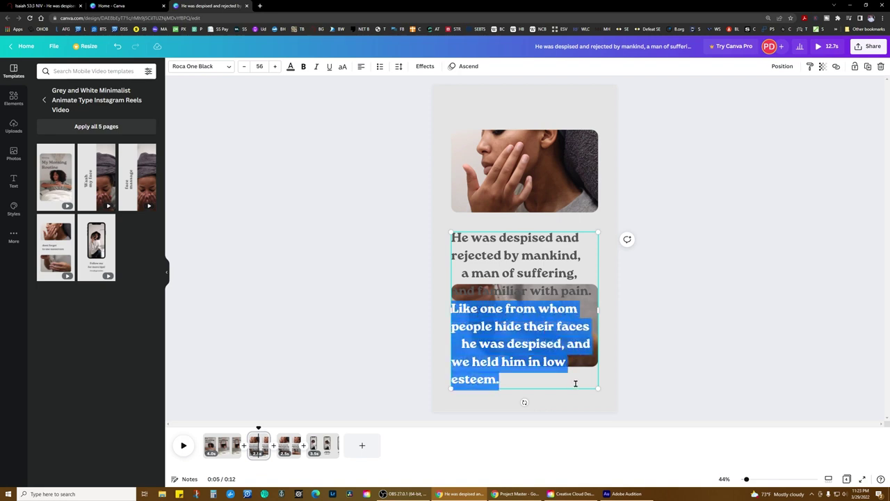
pyautogui.press('BackSpace')
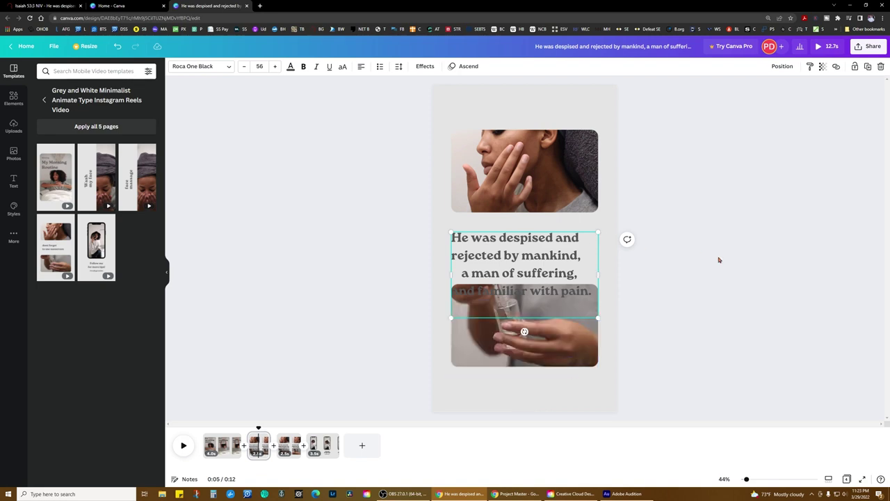
# Step: Move the second page's verse text up so that it fits between the two photos
pyautogui.click(623, 269)
pyautogui.moveTo(572, 272); pyautogui.dragTo(566, 252)
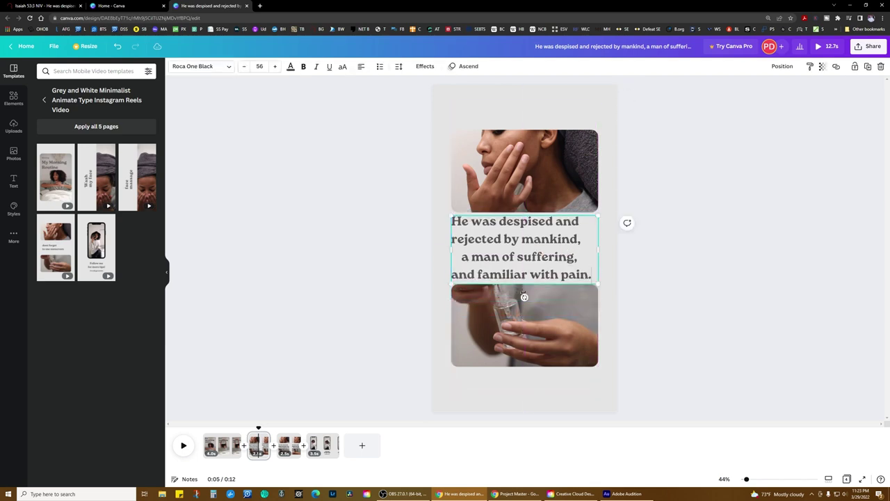
pyautogui.click(670, 266)
pyautogui.click(587, 255)
pyautogui.moveTo(587, 255); pyautogui.dragTo(588, 254)
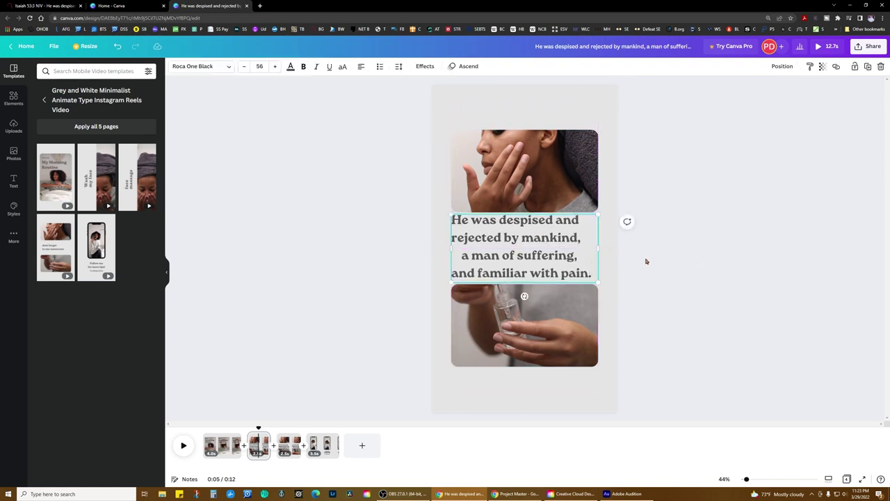
pyautogui.click(662, 264)
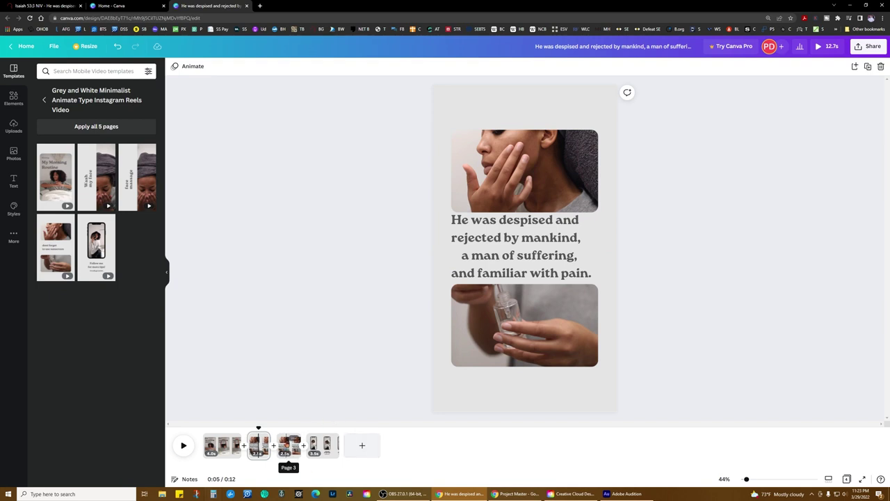
# Step: On the third page, set the whole verse text to size 50 and center-align it
pyautogui.click(289, 446)
pyautogui.click(496, 278)
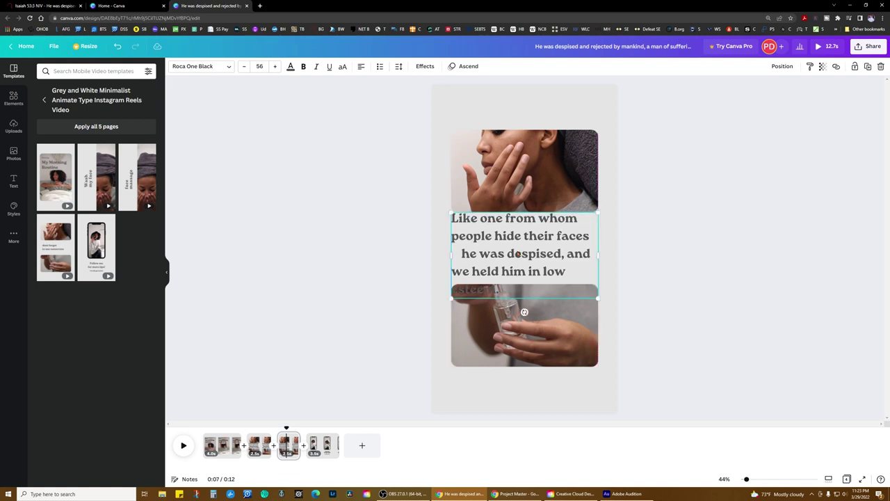
pyautogui.moveTo(498, 289); pyautogui.dragTo(452, 217)
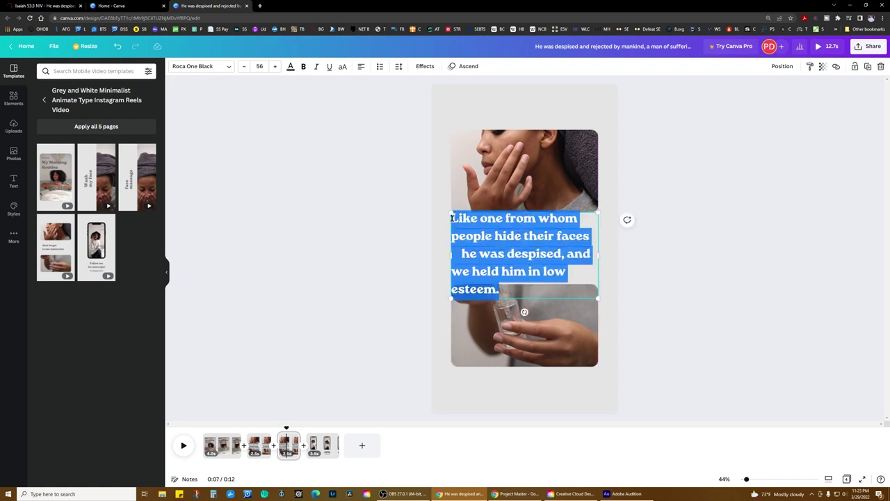
pyautogui.click(243, 66)
pyautogui.click(243, 66)
pyautogui.click(244, 66)
pyautogui.click(243, 66)
pyautogui.click(243, 66)
pyautogui.click(244, 66)
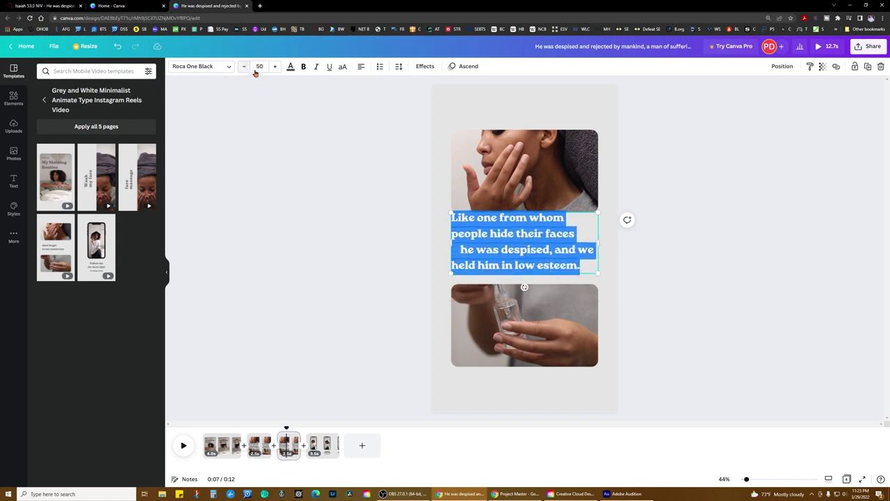
pyautogui.click(361, 67)
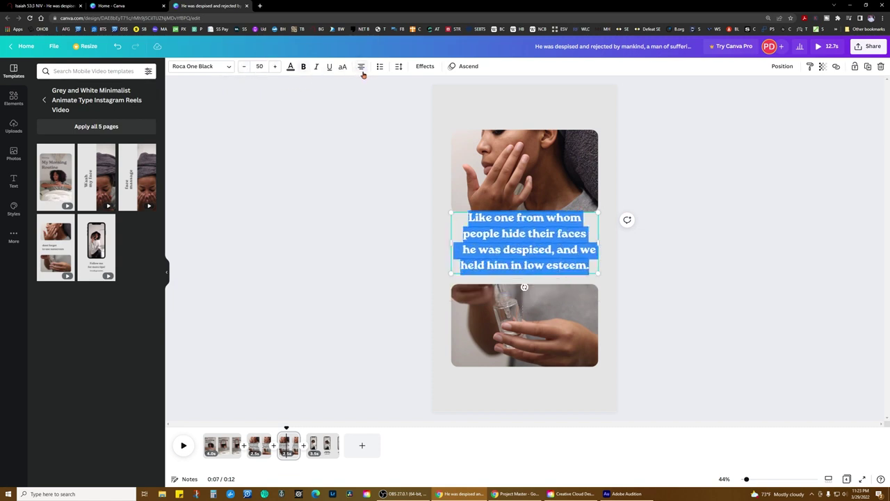
# Step: Enlarge the third page's verse text to about size 56.3 and center it between the two photos
pyautogui.moveTo(598, 272); pyautogui.dragTo(617, 282)
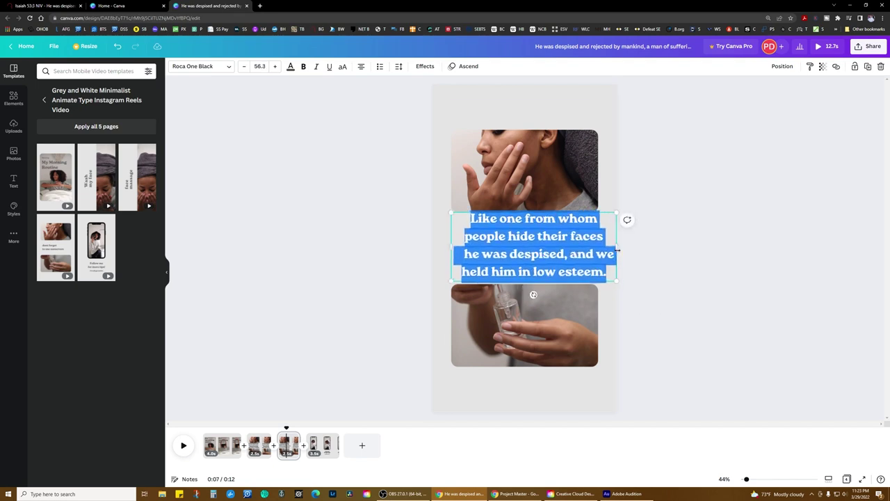
pyautogui.moveTo(616, 247); pyautogui.dragTo(591, 251)
pyautogui.click(647, 254)
pyautogui.click(724, 243)
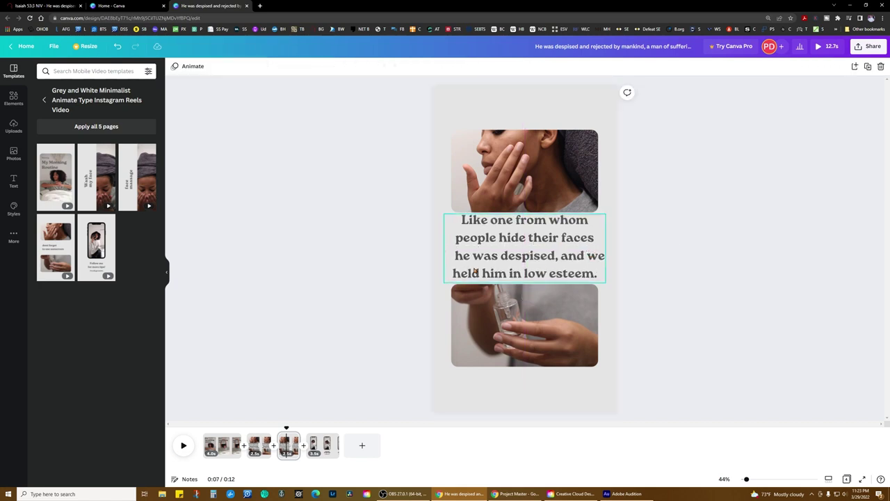
pyautogui.moveTo(489, 264); pyautogui.dragTo(486, 264)
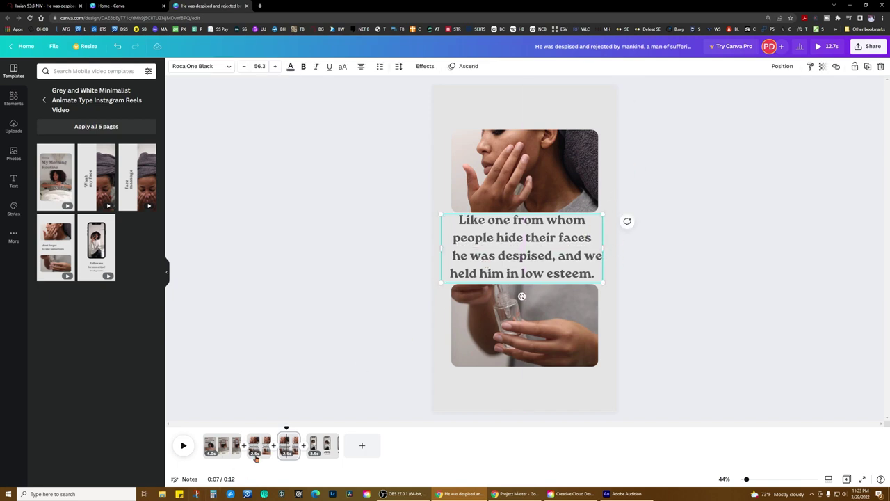
# Step: Center-align the verse text on the second page and position it centered between the two photos
pyautogui.click(259, 449)
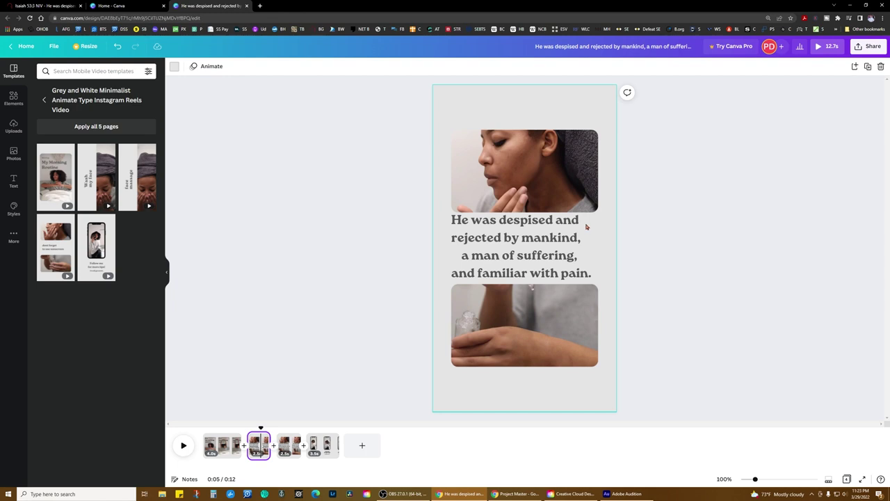
pyautogui.click(552, 238)
pyautogui.moveTo(544, 241); pyautogui.dragTo(546, 238)
pyautogui.tripleClick(546, 251)
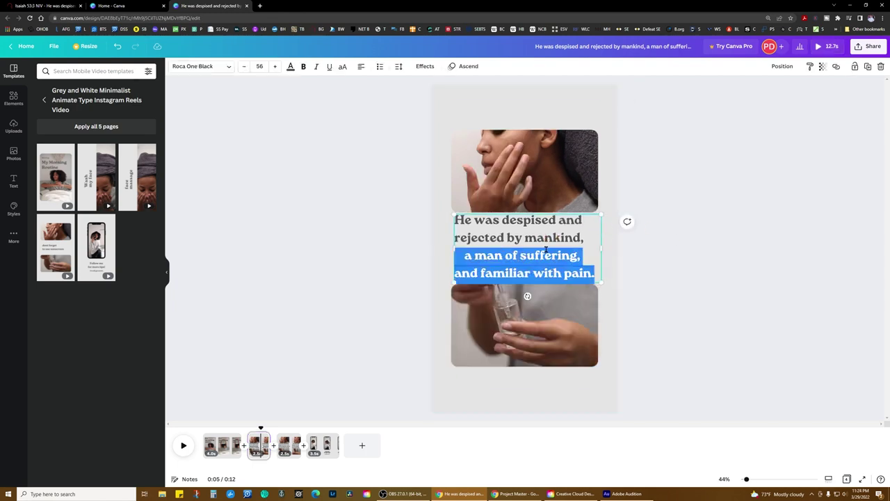
pyautogui.click(549, 240)
pyautogui.moveTo(595, 273); pyautogui.dragTo(453, 215)
pyautogui.click(358, 67)
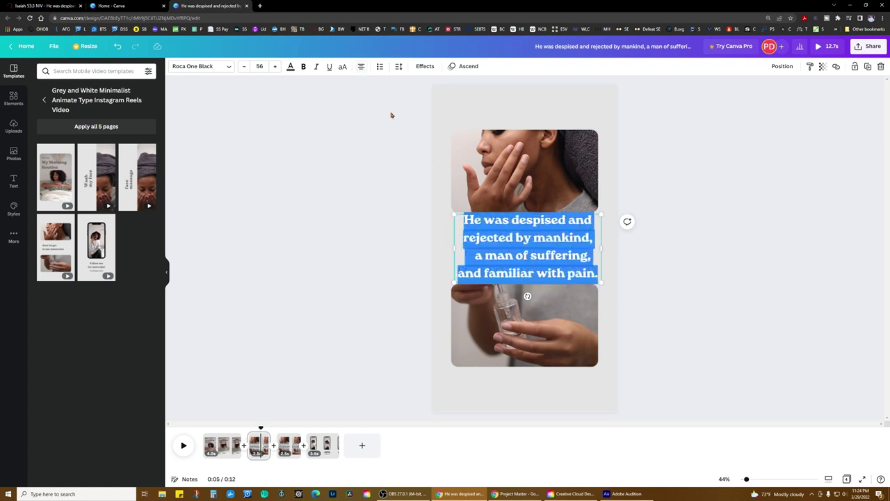
pyautogui.click(661, 217)
pyautogui.click(571, 234)
pyautogui.moveTo(571, 235); pyautogui.dragTo(569, 234)
pyautogui.click(703, 238)
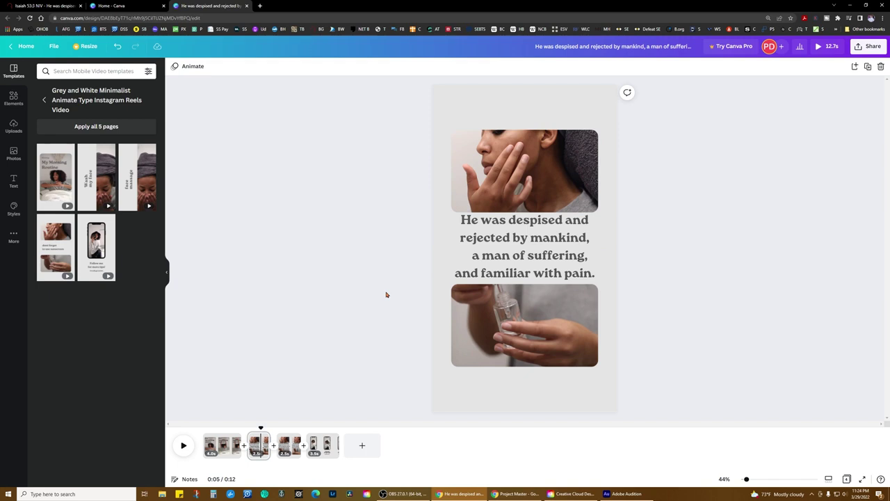
# Step: Replace the first page's title with "Isaiah 53:3" copied from BibleGateway, and delete the "Minivlog" label above it
pyautogui.click(224, 444)
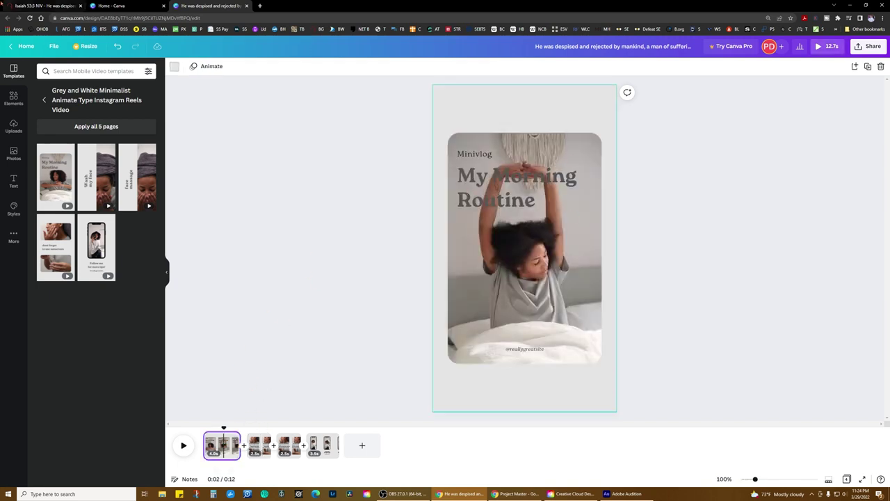
pyautogui.click(43, 6)
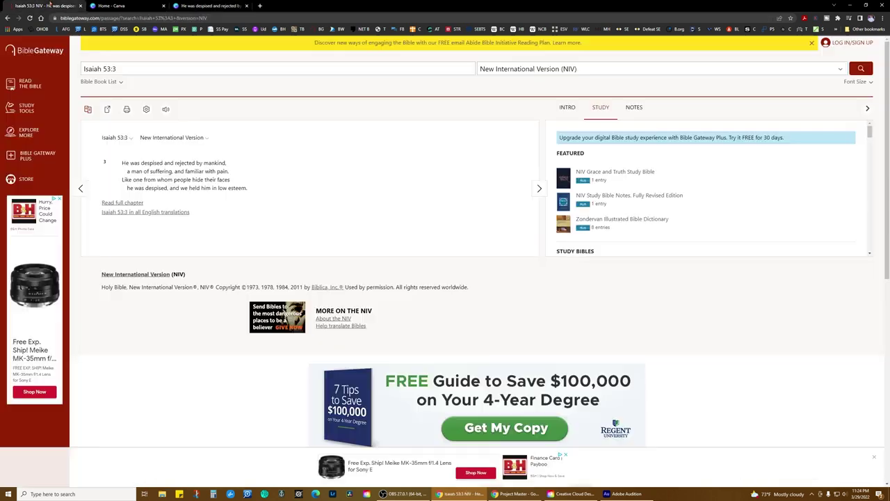
pyautogui.rightClick(87, 64)
pyautogui.click(106, 90)
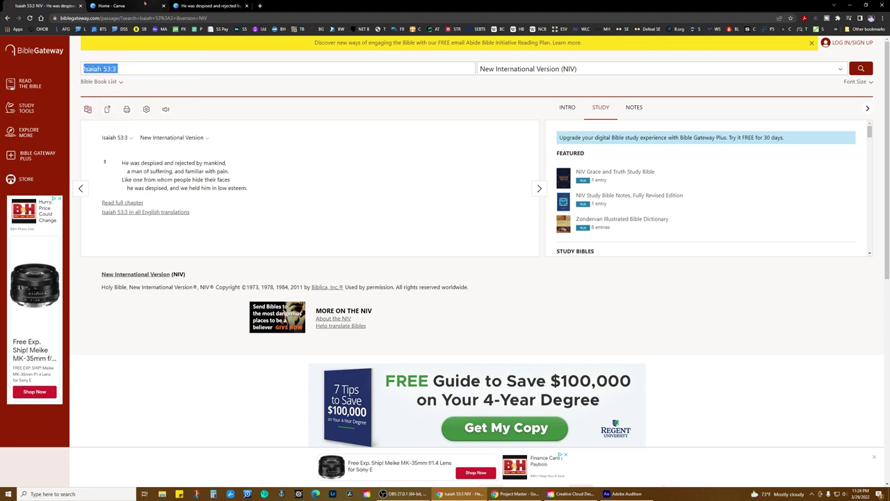
pyautogui.click(139, 6)
pyautogui.click(184, 5)
pyautogui.doubleClick(487, 185)
pyautogui.write('Isaiah 53:3')
pyautogui.click(489, 157)
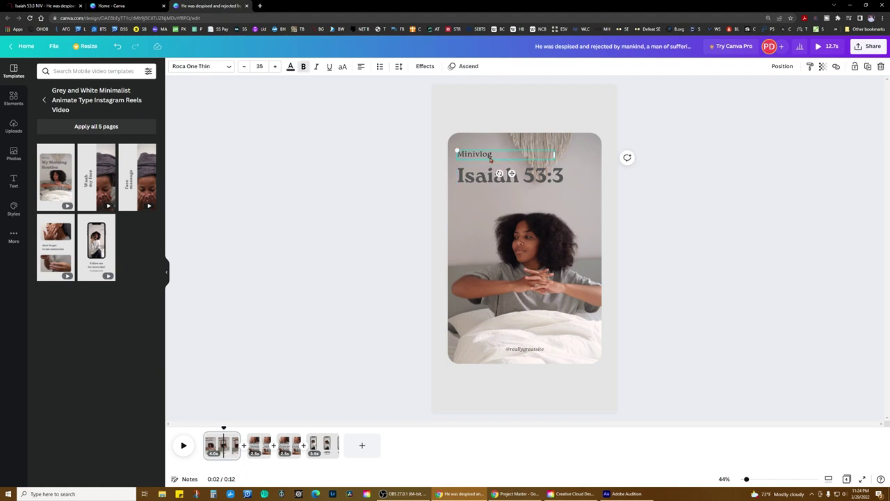
pyautogui.click(879, 66)
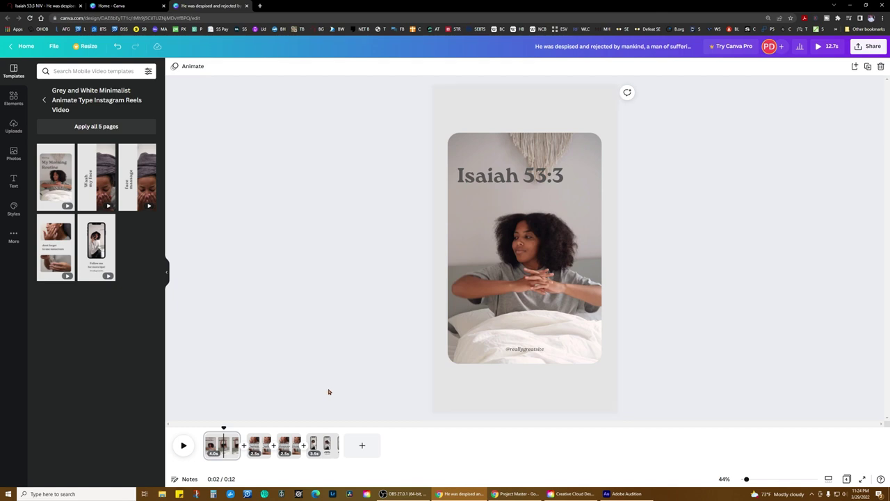
# Step: Copy the BibleGateway passage URL and paste it over the "Follow me" text on the last page
pyautogui.click(323, 445)
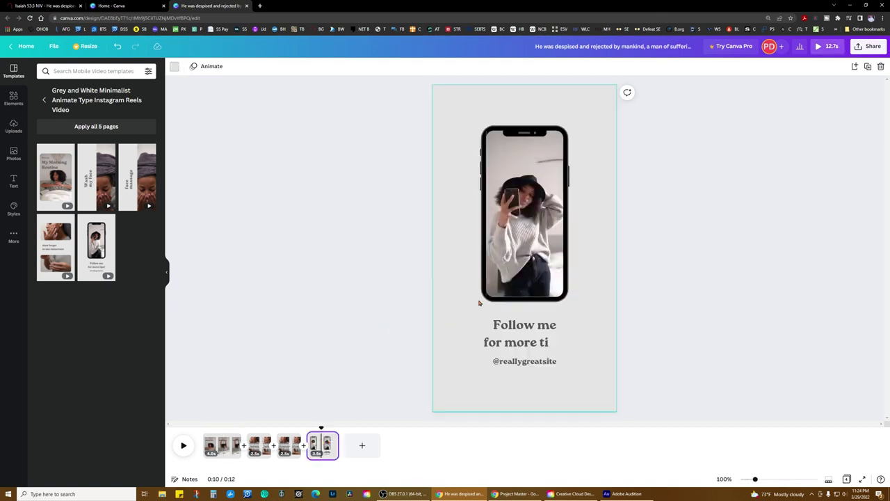
pyautogui.click(46, 6)
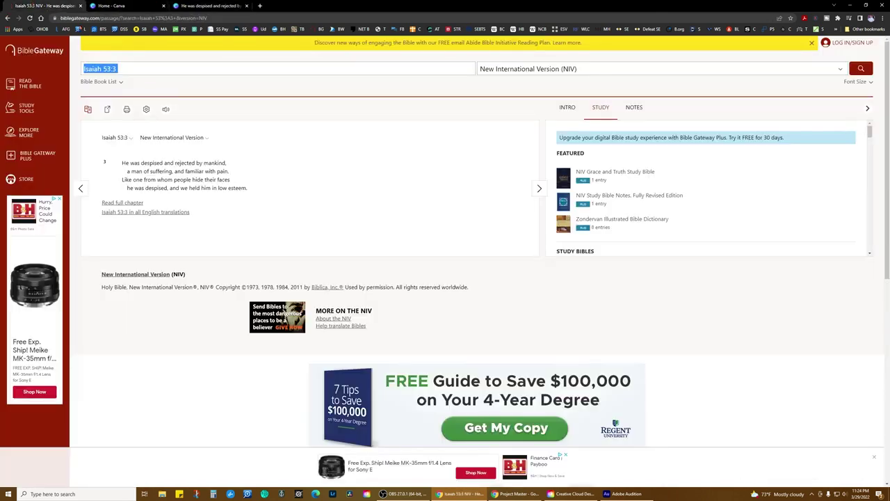
pyautogui.click(125, 18)
pyautogui.rightClick(125, 18)
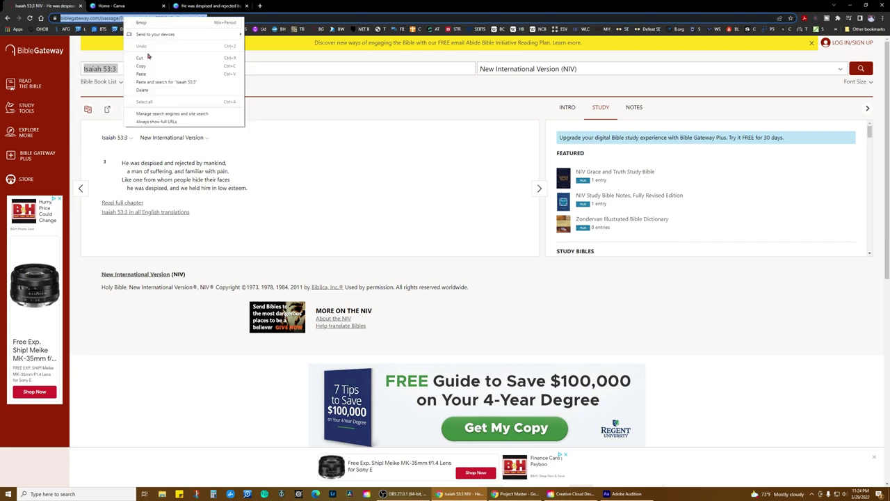
pyautogui.click(147, 67)
pyautogui.click(209, 6)
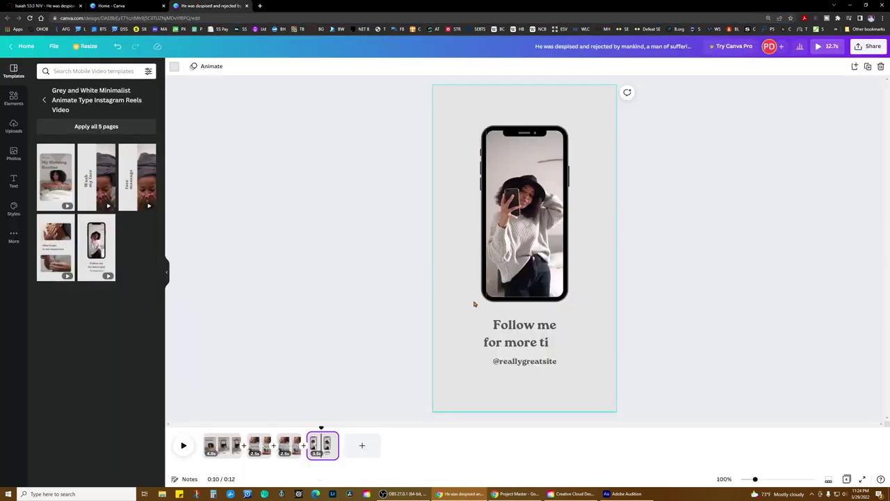
pyautogui.doubleClick(520, 338)
pyautogui.hotkey('ctrl', 'v')
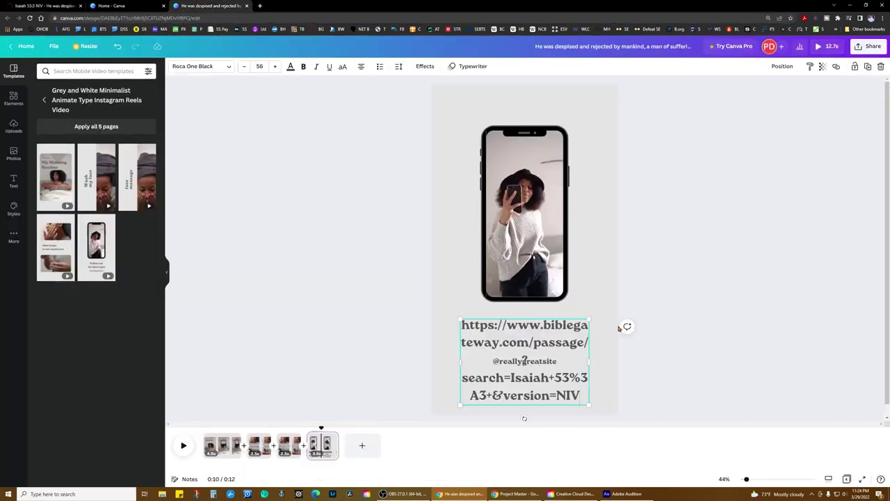
pyautogui.click(694, 330)
pyautogui.moveTo(530, 354); pyautogui.dragTo(539, 277)
pyautogui.click(527, 361)
pyautogui.press('Delete')
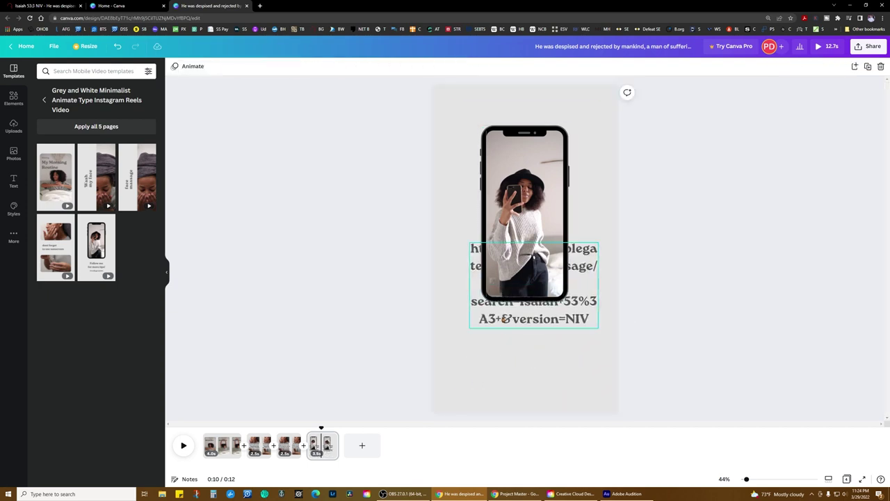
pyautogui.moveTo(505, 317); pyautogui.dragTo(520, 376)
pyautogui.moveTo(588, 388); pyautogui.dragTo(598, 328)
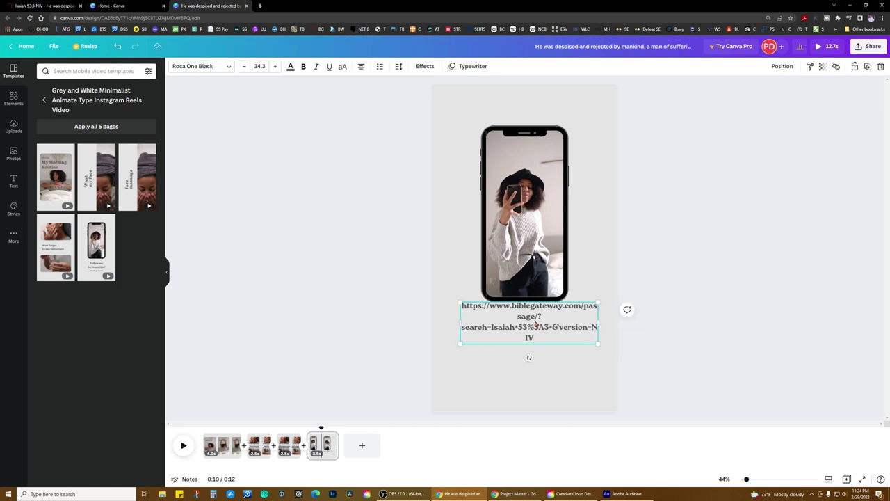
pyautogui.moveTo(582, 304); pyautogui.dragTo(592, 330)
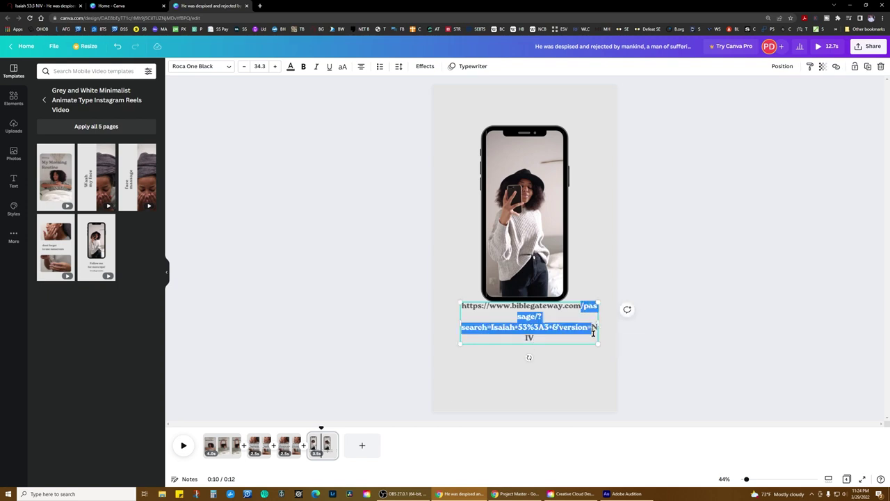
pyautogui.press('BackSpace')
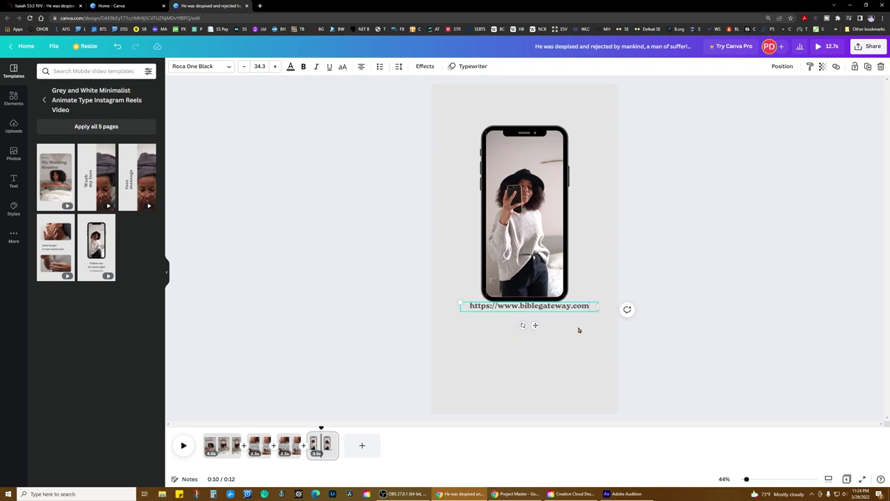
pyautogui.click(670, 336)
pyautogui.moveTo(570, 306); pyautogui.dragTo(614, 376)
pyautogui.moveTo(455, 344)
pyautogui.mouseDown()
pyautogui.moveTo(431, 335)
pyautogui.moveTo(480, 346)
pyautogui.moveTo(451, 343)
pyautogui.mouseUp()
pyautogui.doubleClick(487, 347)
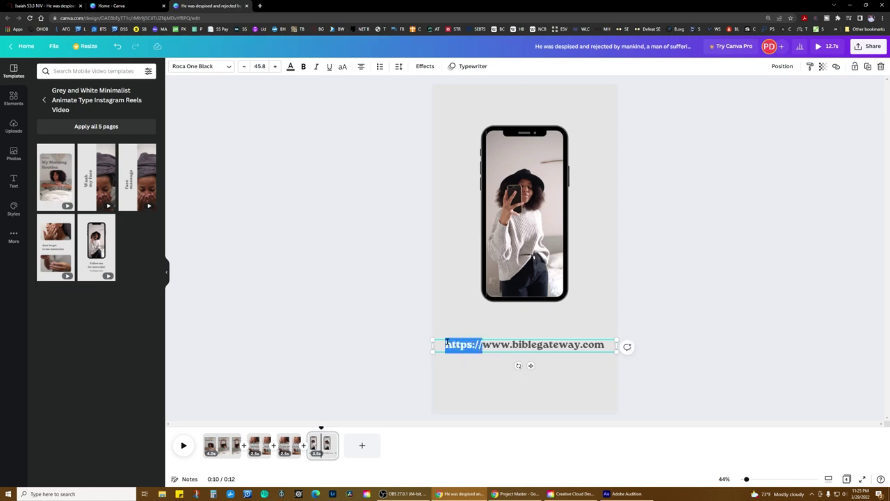
pyautogui.press('BackSpace')
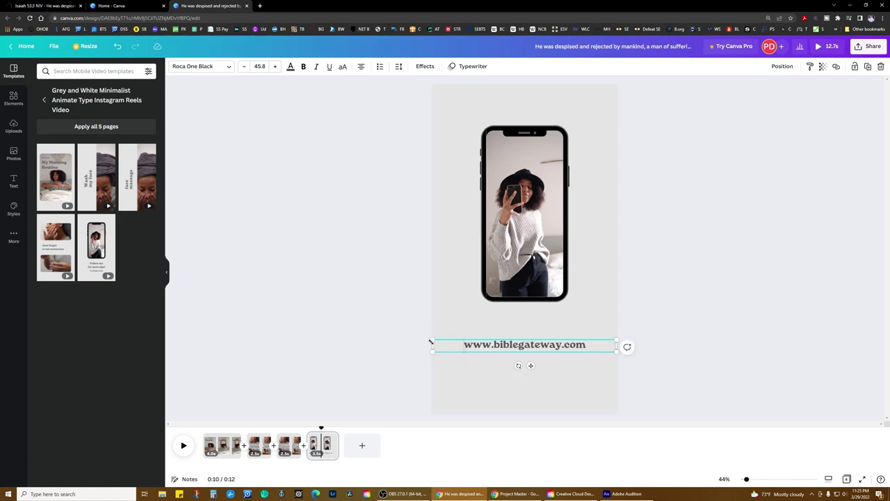
pyautogui.moveTo(434, 338); pyautogui.dragTo(409, 337)
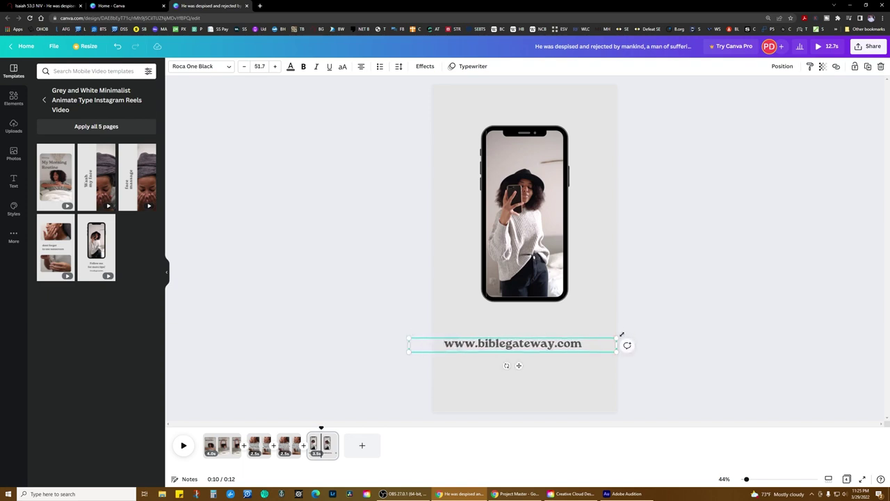
pyautogui.moveTo(618, 338)
pyautogui.mouseDown()
pyautogui.moveTo(640, 332)
pyautogui.moveTo(641, 343)
pyautogui.moveTo(616, 344)
pyautogui.mouseUp()
pyautogui.moveTo(406, 344); pyautogui.dragTo(429, 345)
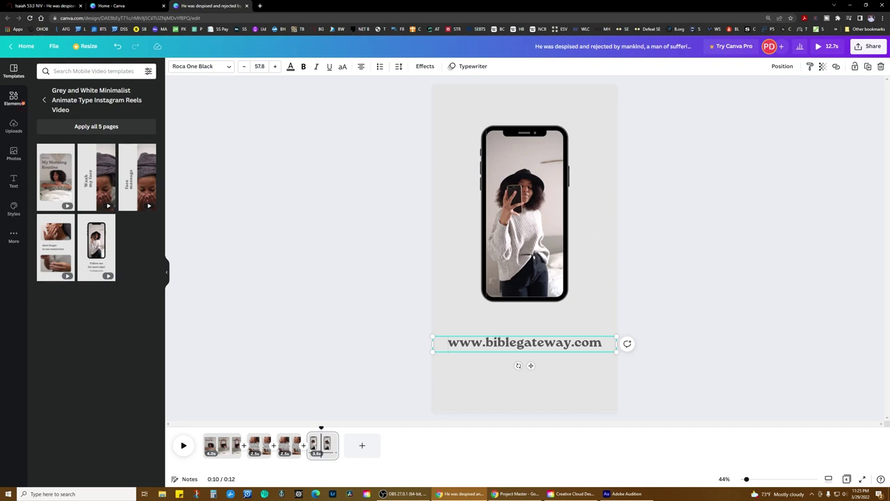
# Step: Search the video elements for "bible" and place the 11-second clip of a hand on an open Bible in the phone frame
pyautogui.click(14, 100)
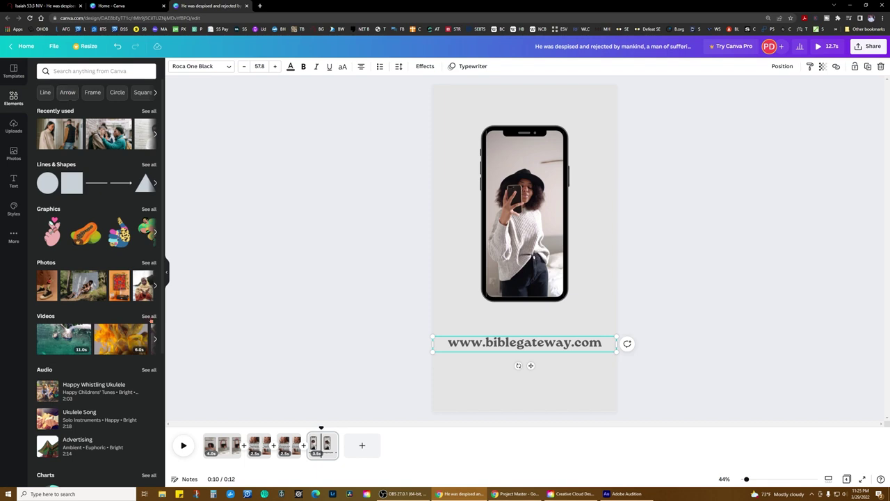
pyautogui.click(149, 316)
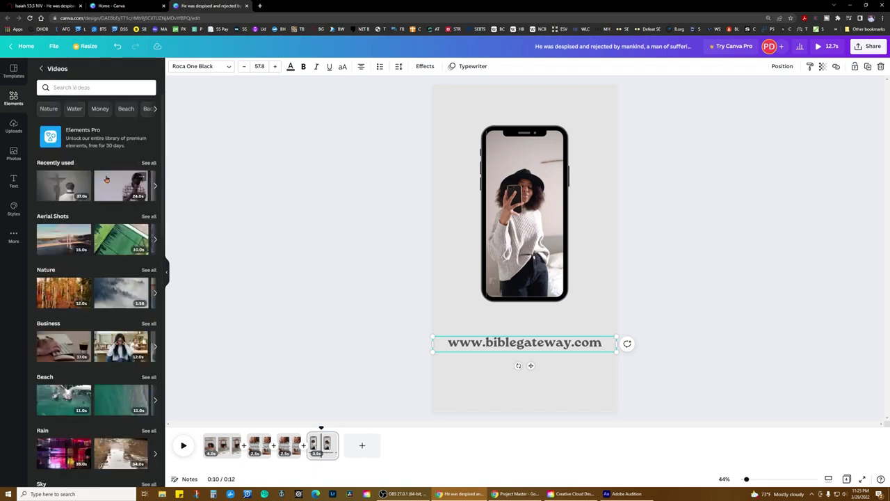
pyautogui.click(88, 89)
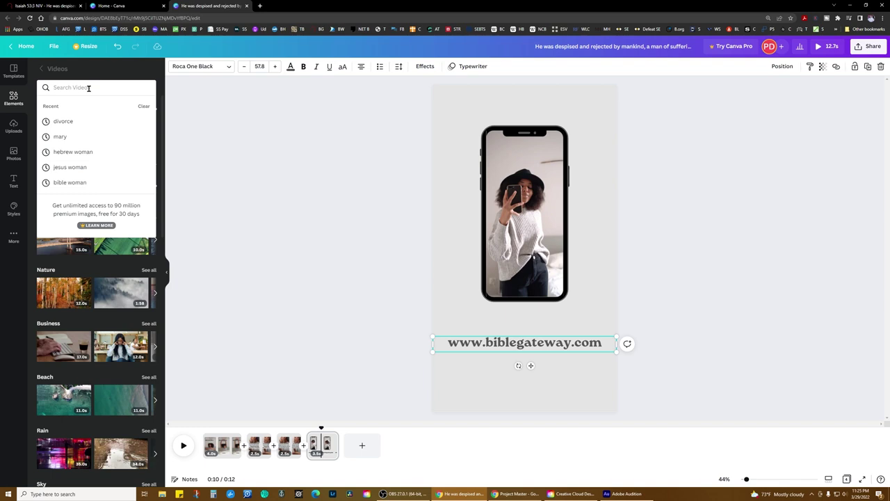
pyautogui.write('bible')
pyautogui.press('Return')
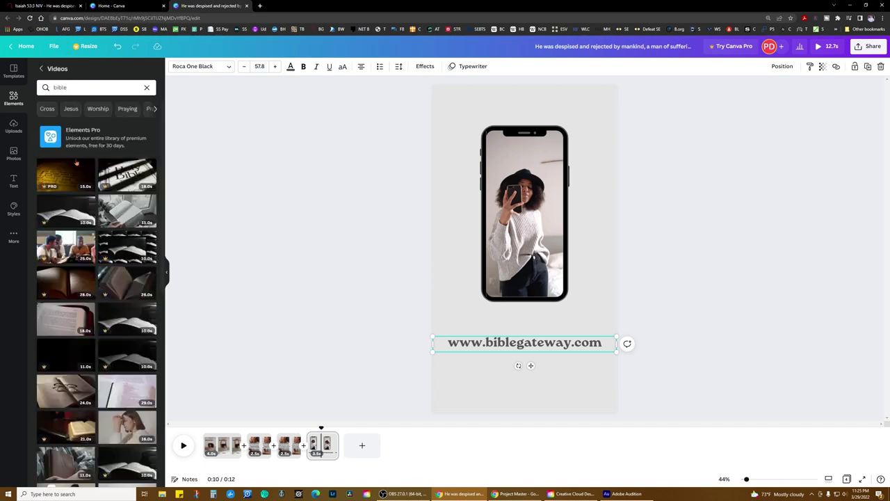
pyautogui.moveTo(127, 211); pyautogui.dragTo(523, 196)
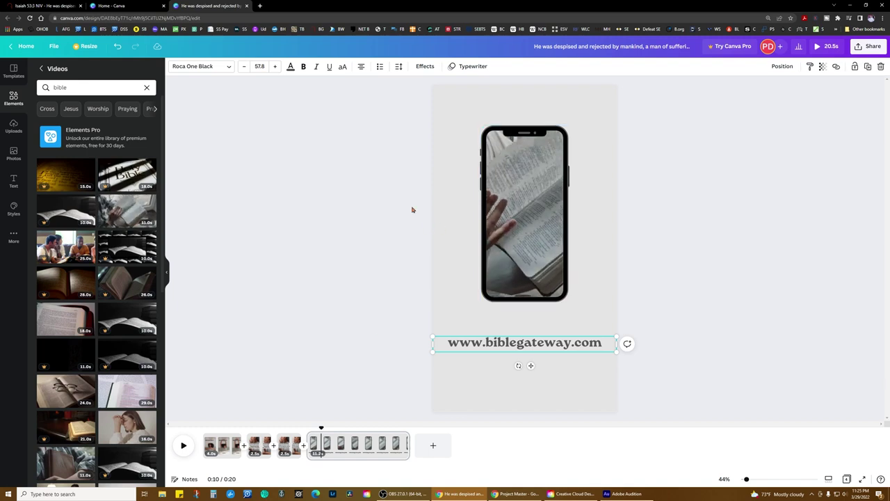
# Step: Place the 16-second praying-woman clip on the title page and the 24-second glasses and 29-second magnifying-glass clips on the first verse page
pyautogui.click(221, 445)
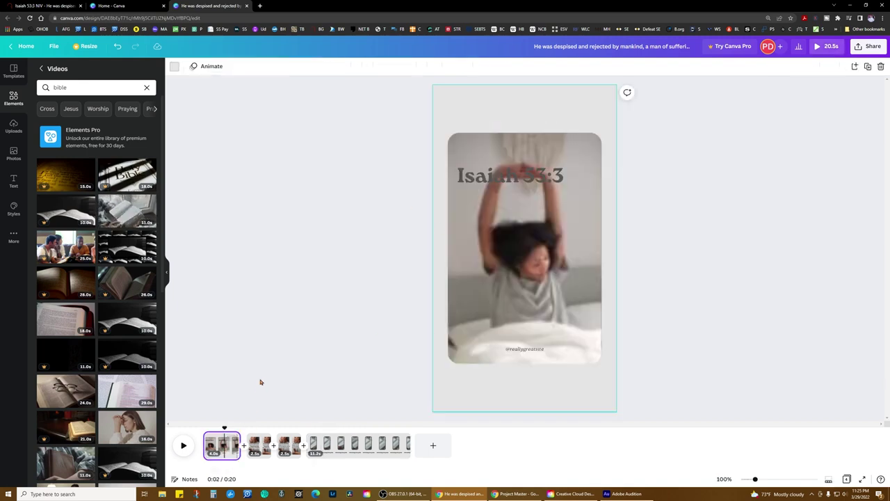
pyautogui.moveTo(127, 427); pyautogui.dragTo(465, 265)
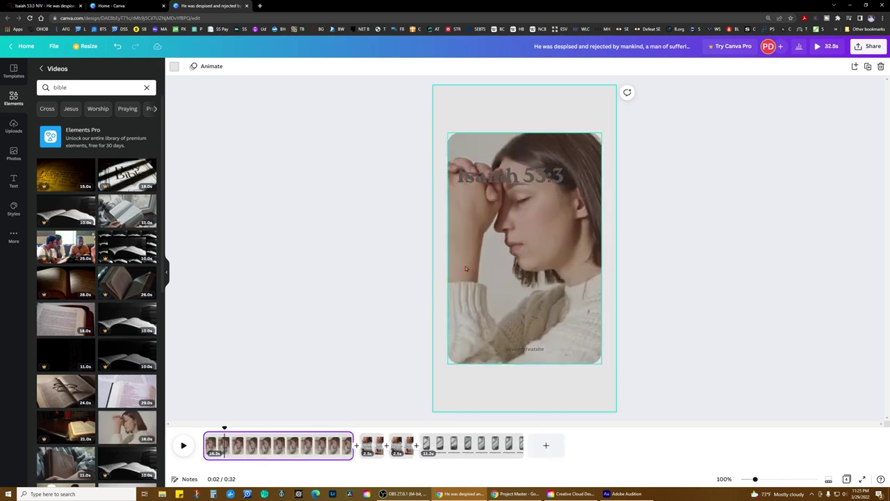
pyautogui.click(371, 445)
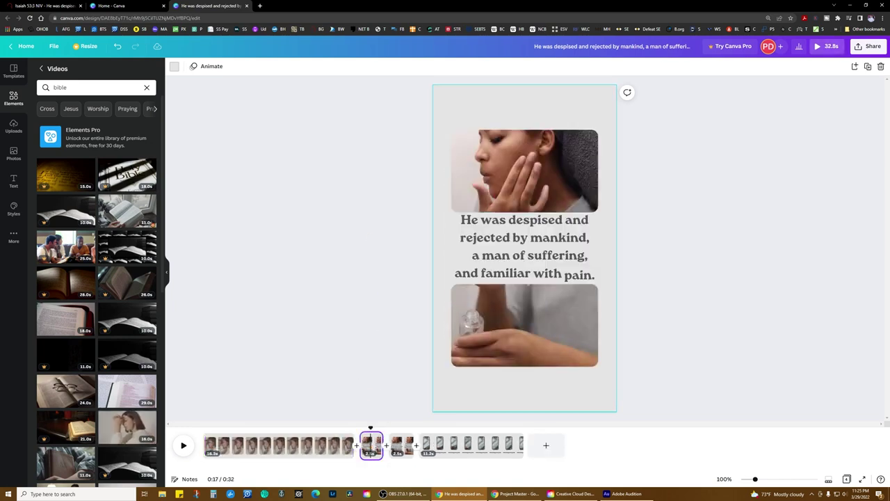
pyautogui.moveTo(58, 398); pyautogui.dragTo(557, 203)
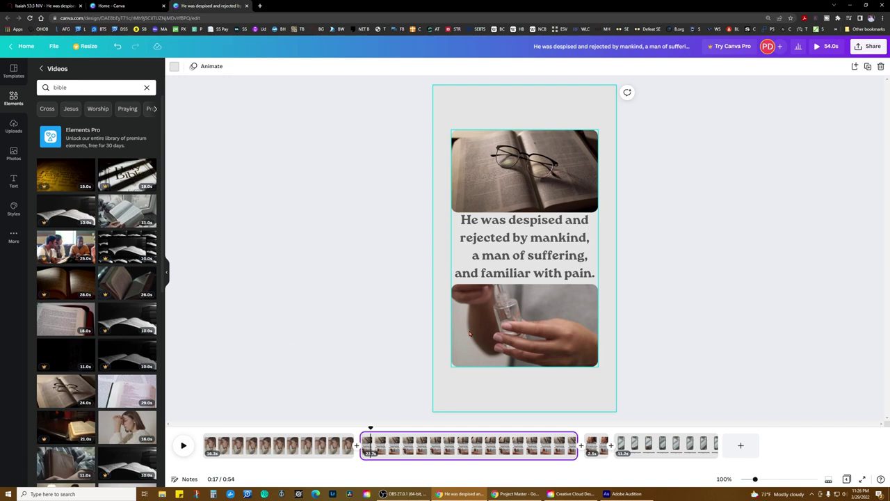
pyautogui.moveTo(113, 397); pyautogui.dragTo(559, 310)
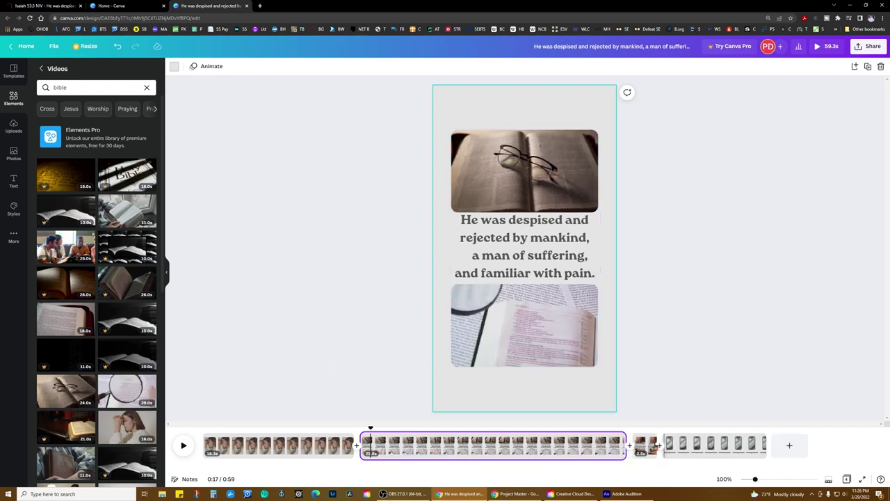
# Step: Fill the second verse page's upper frame with the 11-second clip of a person in plaid holding a Bible
pyautogui.click(646, 443)
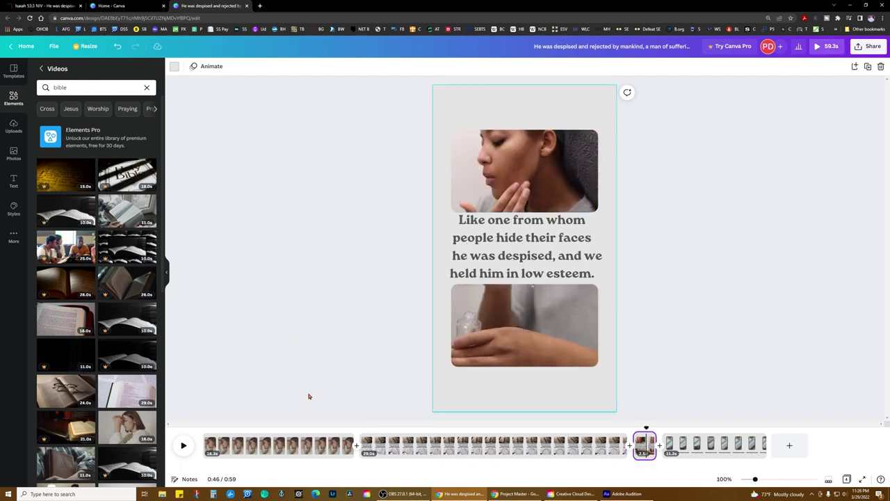
pyautogui.scroll(-3, 101, 398)
pyautogui.moveTo(60, 361); pyautogui.dragTo(577, 187)
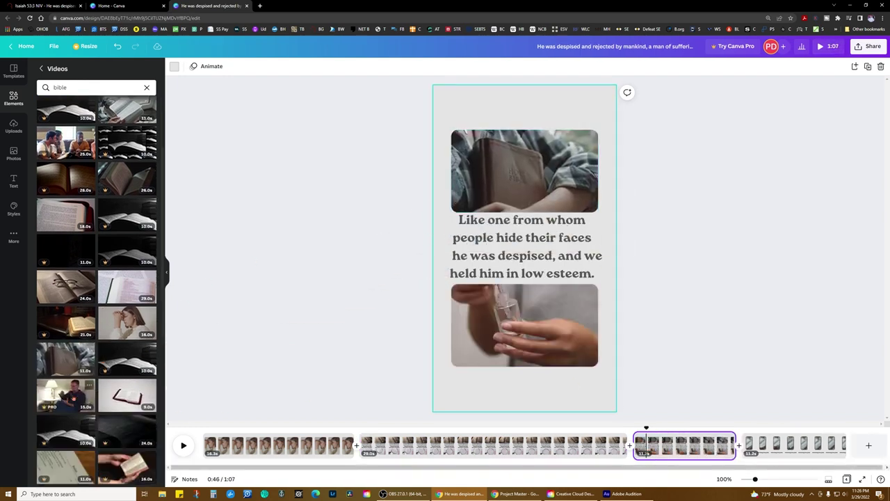
# Step: Find the 18-second clip of a hand on an open Bible and place it in the second verse page's lower frame
pyautogui.scroll(-1, 124, 385)
pyautogui.scroll(-4, 83, 365)
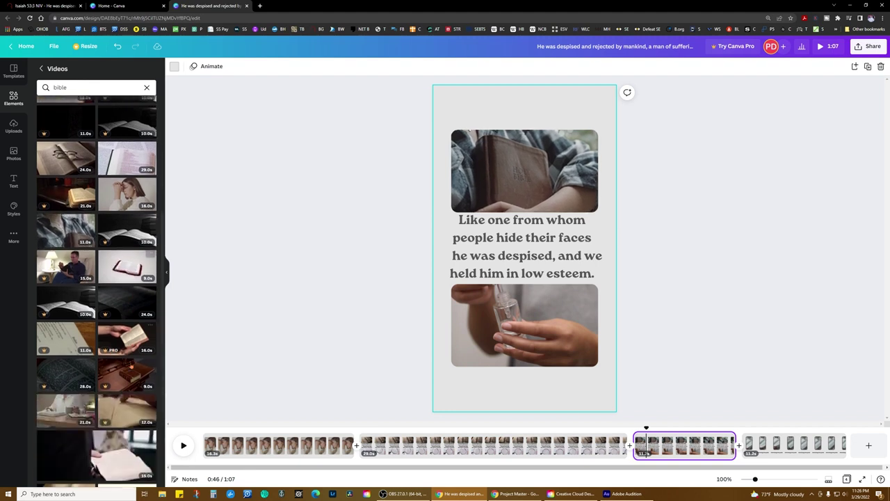
pyautogui.scroll(-5, 83, 362)
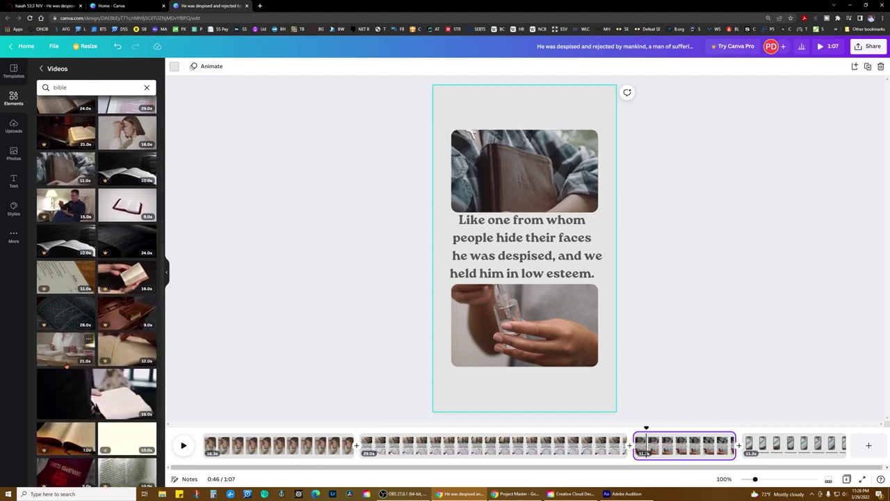
pyautogui.scroll(-6, 114, 353)
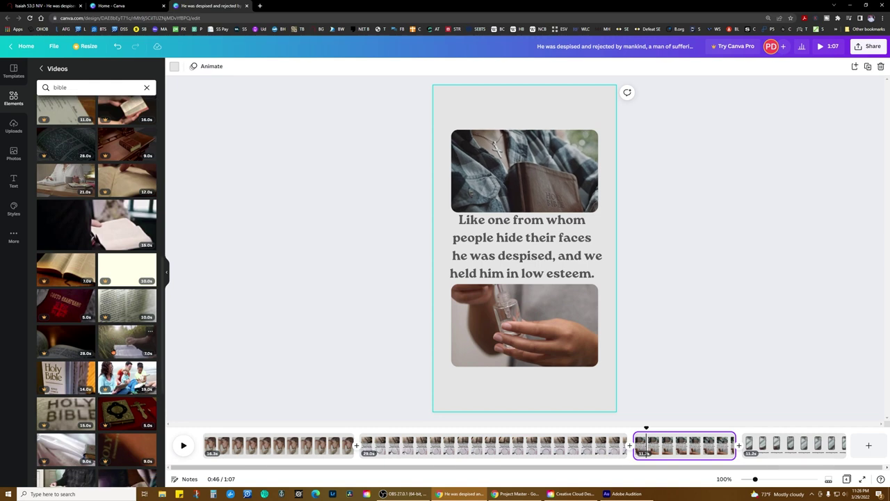
pyautogui.scroll(-3, 113, 353)
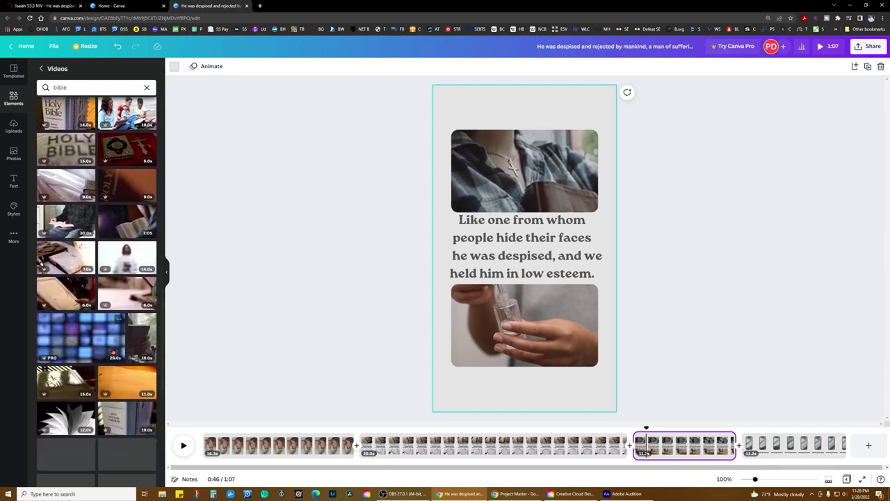
pyautogui.scroll(-3, 101, 395)
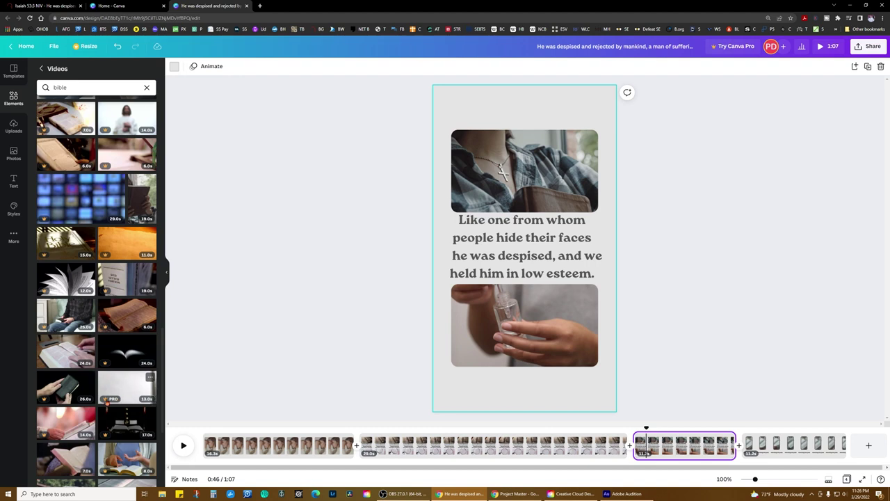
pyautogui.scroll(-4, 107, 401)
pyautogui.moveTo(116, 363); pyautogui.dragTo(514, 327)
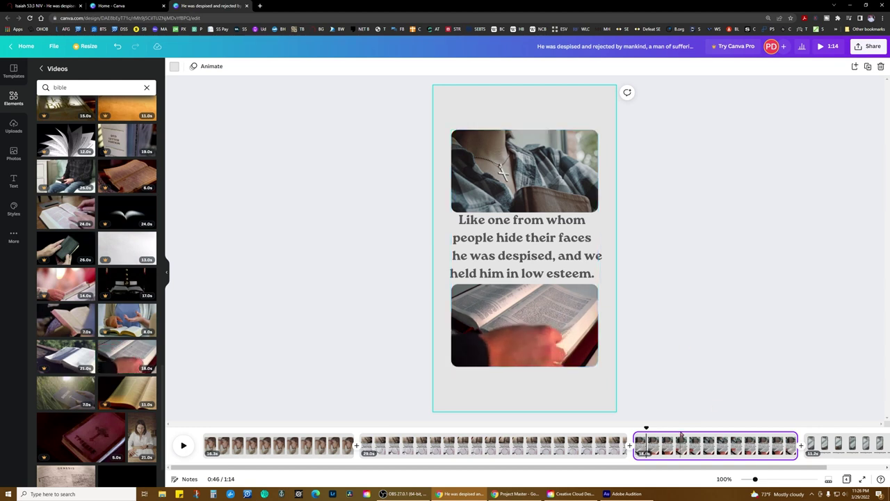
# Step: Trim the title page to 3.0 s, both verse pages to 4.0 s each, and the closing page to 3.0 s
pyautogui.hscroll(2, 643, 445)
pyautogui.hscroll(-2, 638, 438)
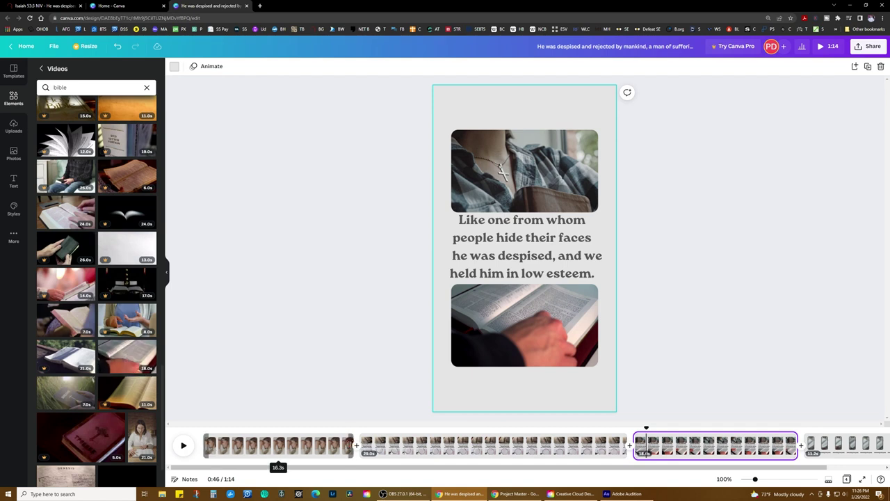
pyautogui.moveTo(353, 445); pyautogui.dragTo(232, 445)
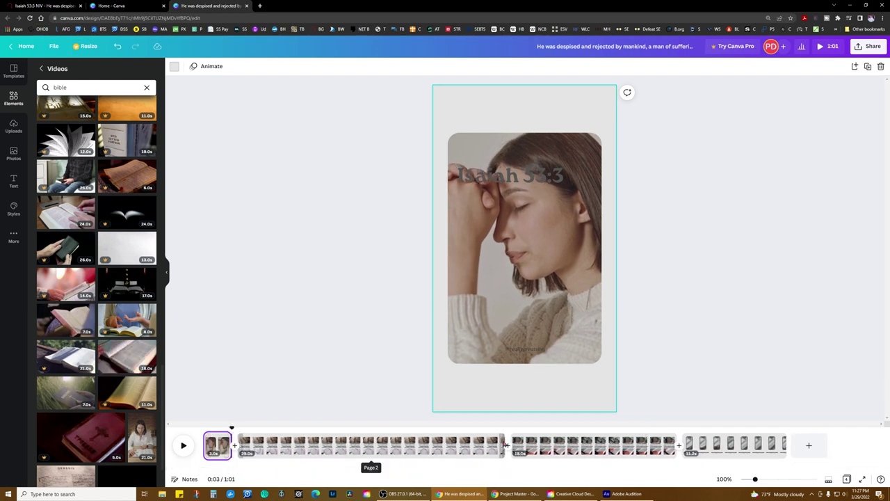
pyautogui.moveTo(504, 445); pyautogui.dragTo(274, 445)
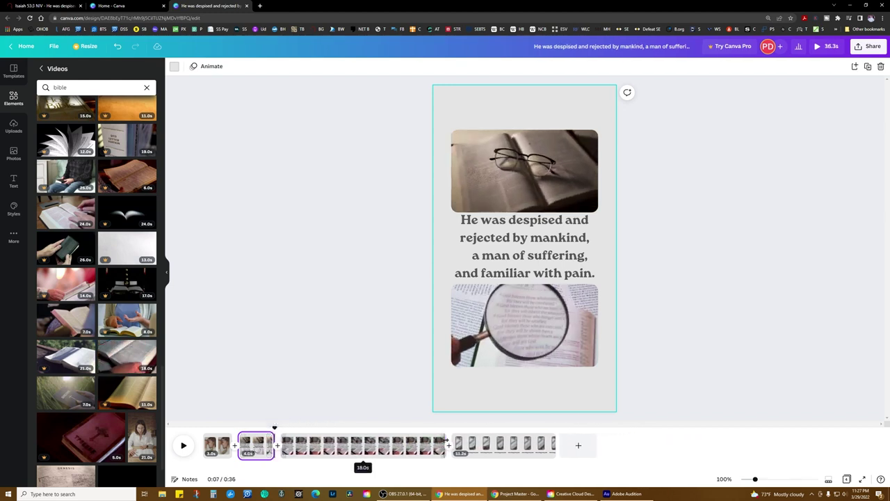
pyautogui.moveTo(445, 442); pyautogui.dragTo(317, 442)
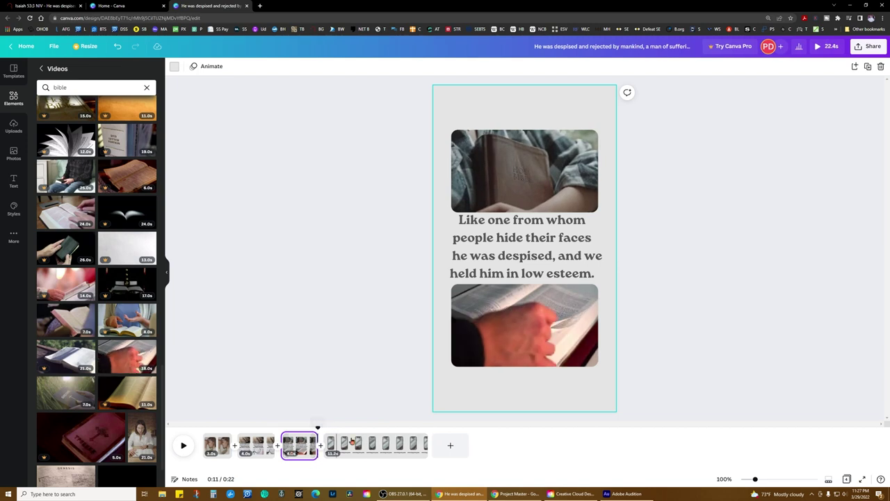
pyautogui.moveTo(428, 441); pyautogui.dragTo(354, 434)
pyautogui.moveTo(353, 435); pyautogui.dragTo(352, 434)
pyautogui.click(386, 329)
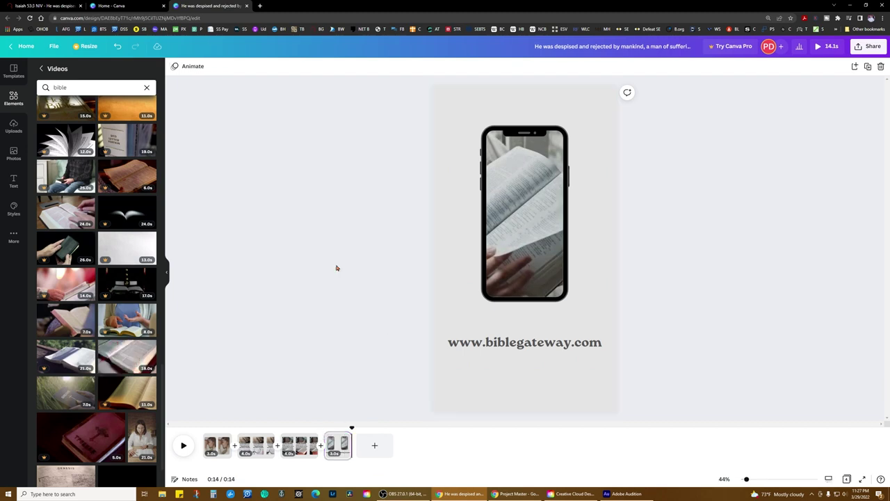
# Step: Add the "Advertising" audio track from the elements library to the video timeline
pyautogui.click(14, 97)
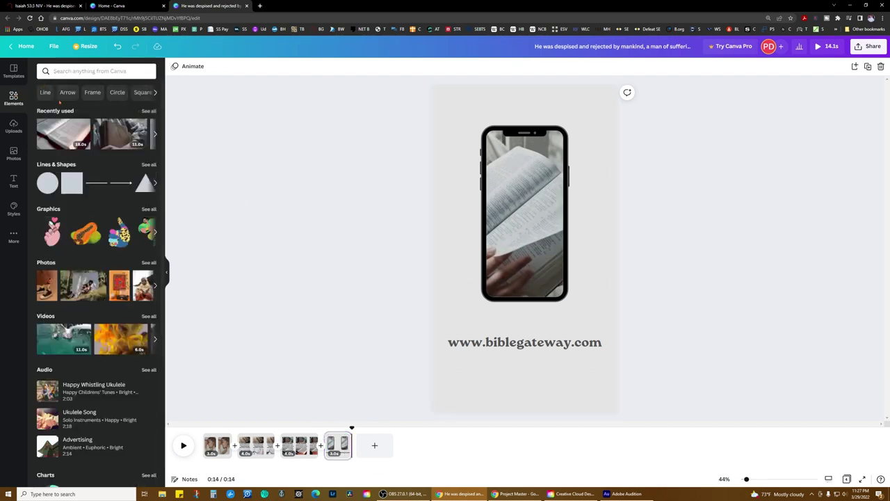
pyautogui.scroll(-2, 109, 317)
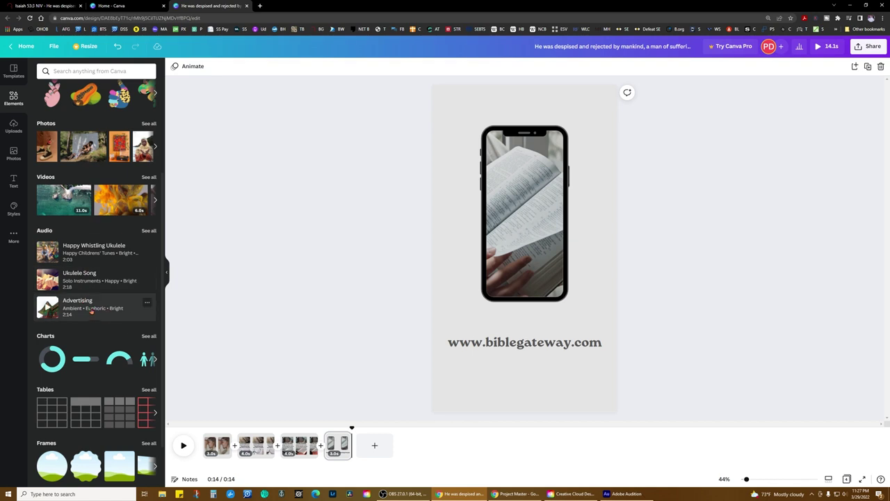
pyautogui.moveTo(71, 308); pyautogui.dragTo(285, 470)
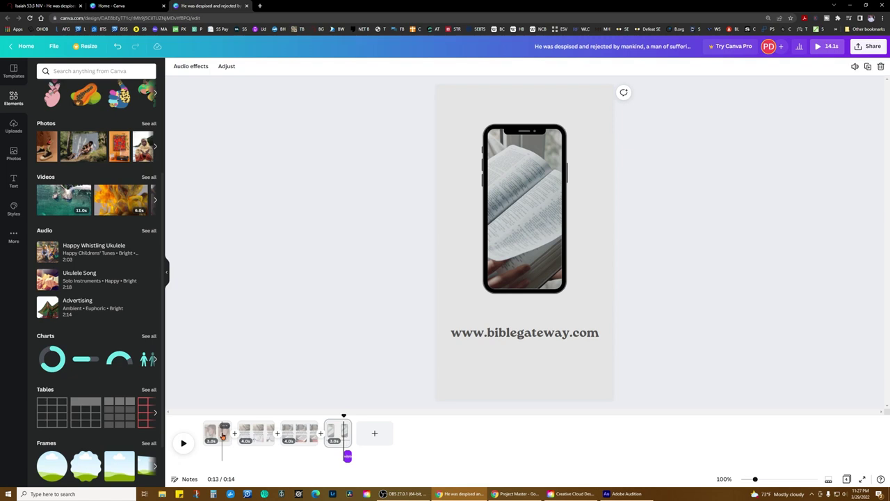
# Step: Extend the audio track back to the start of the video so it spans all four pages
pyautogui.click(223, 435)
pyautogui.click(343, 432)
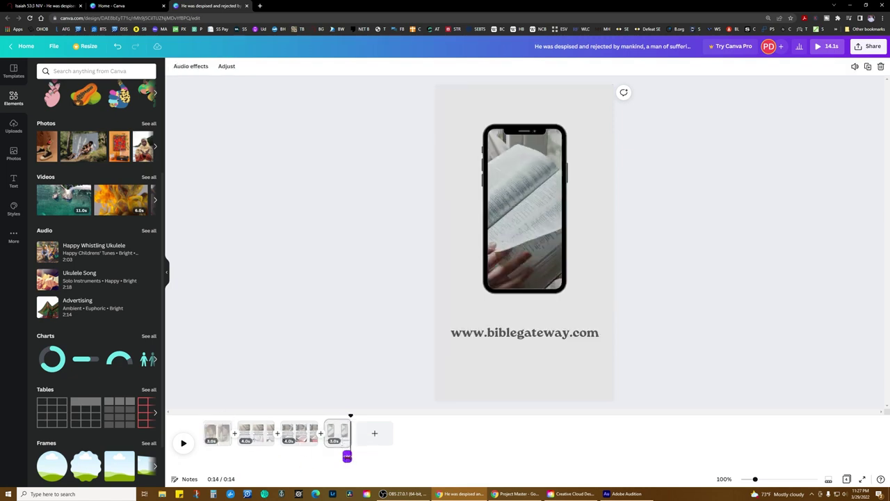
pyautogui.click(345, 456)
pyautogui.moveTo(363, 455)
pyautogui.mouseDown()
pyautogui.moveTo(243, 452)
pyautogui.moveTo(367, 453)
pyautogui.mouseUp()
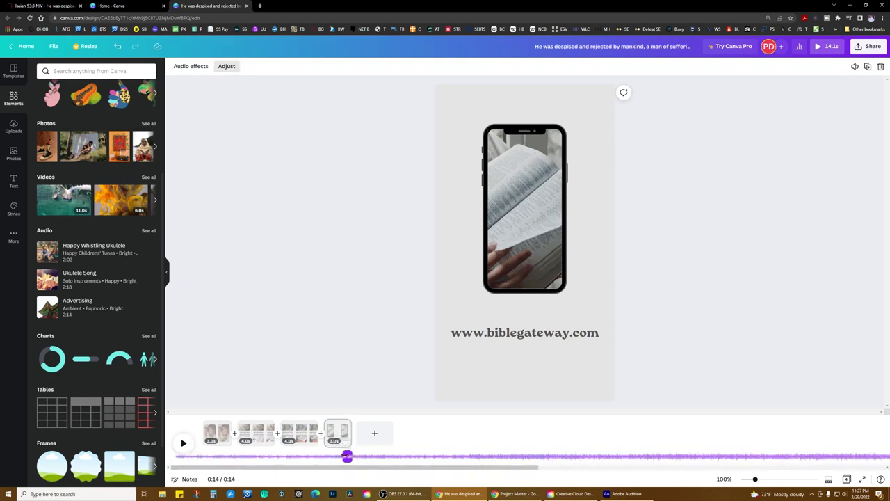
pyautogui.click(359, 363)
pyautogui.moveTo(347, 456); pyautogui.dragTo(199, 451)
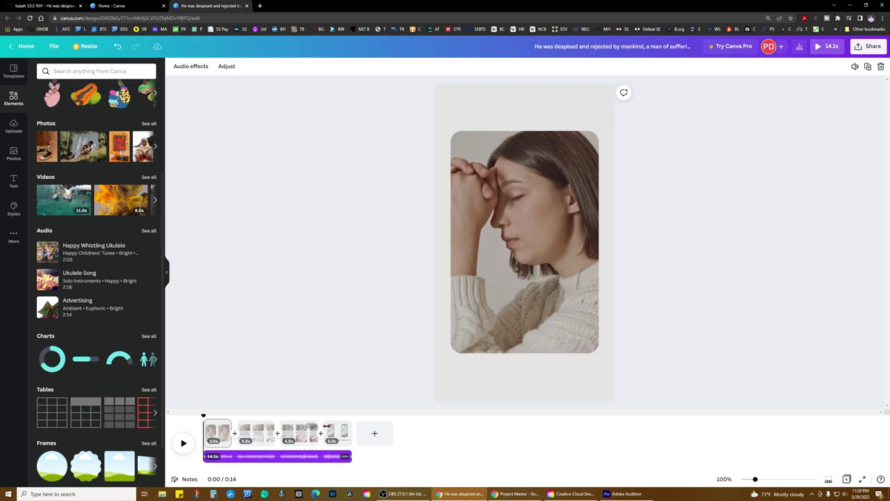
pyautogui.click(343, 457)
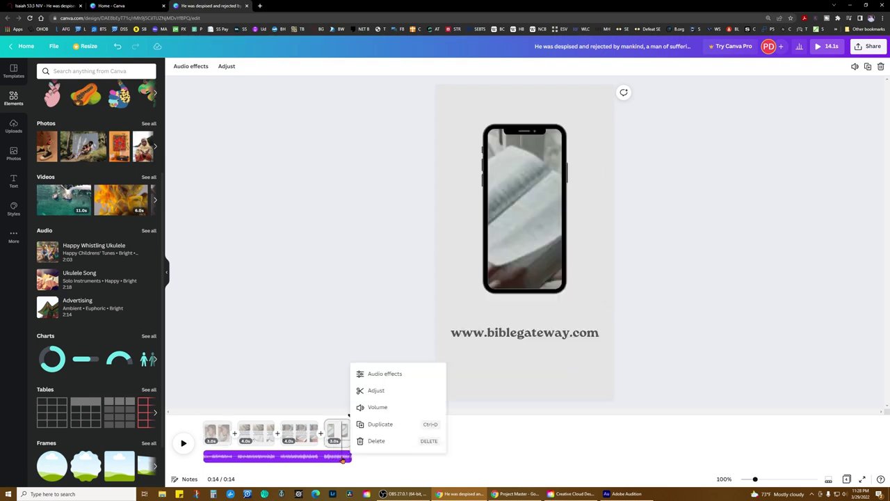
pyautogui.click(376, 406)
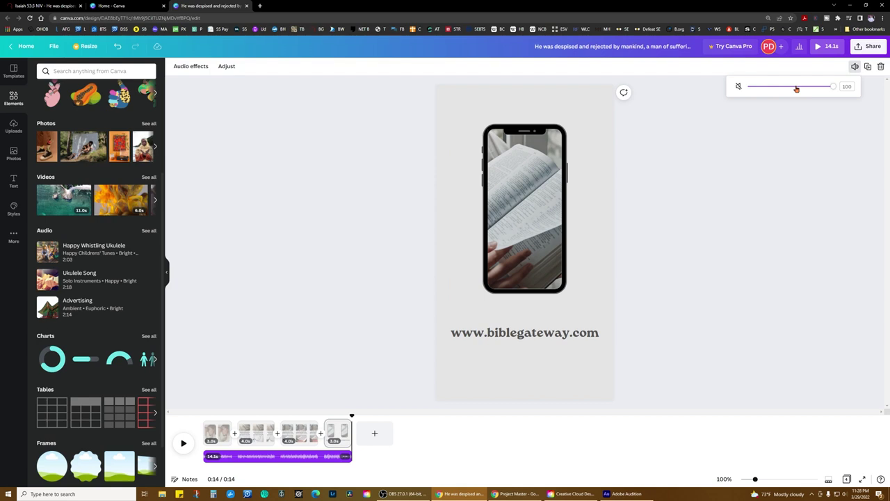
pyautogui.click(854, 88)
pyautogui.click(817, 106)
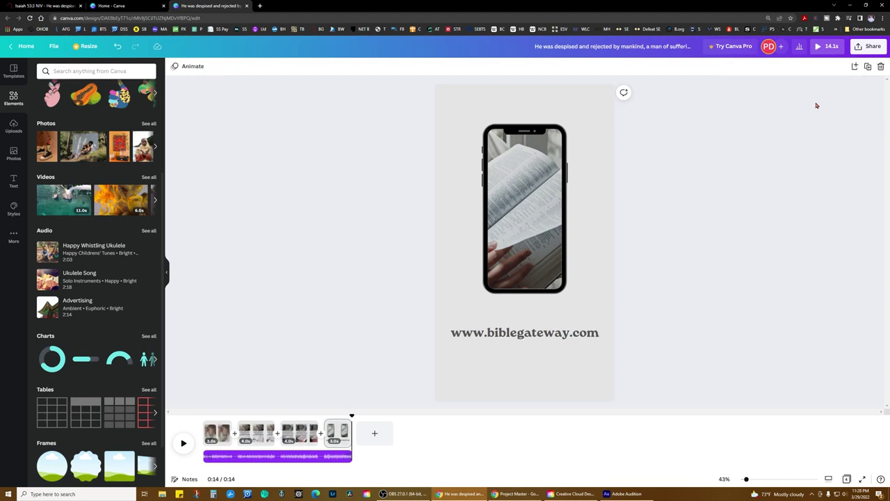
# Step: Set the audio track's volume to 30
pyautogui.click(340, 456)
pyautogui.click(344, 456)
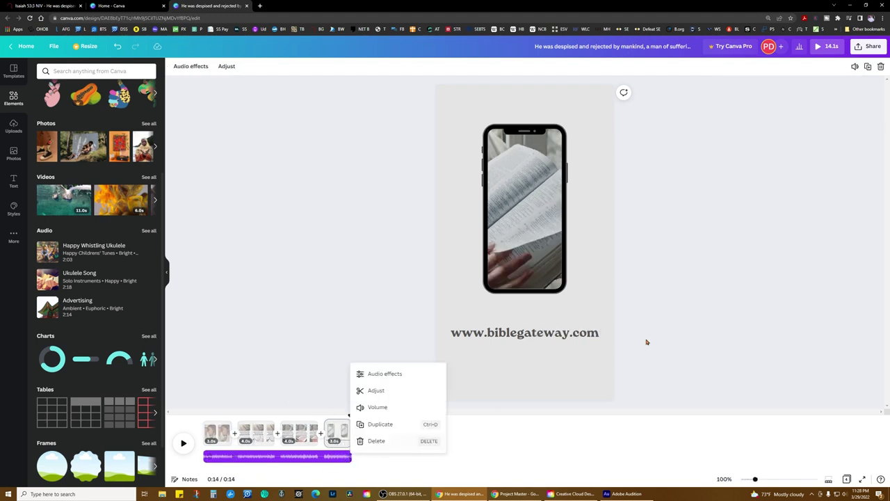
pyautogui.click(372, 407)
pyautogui.click(841, 85)
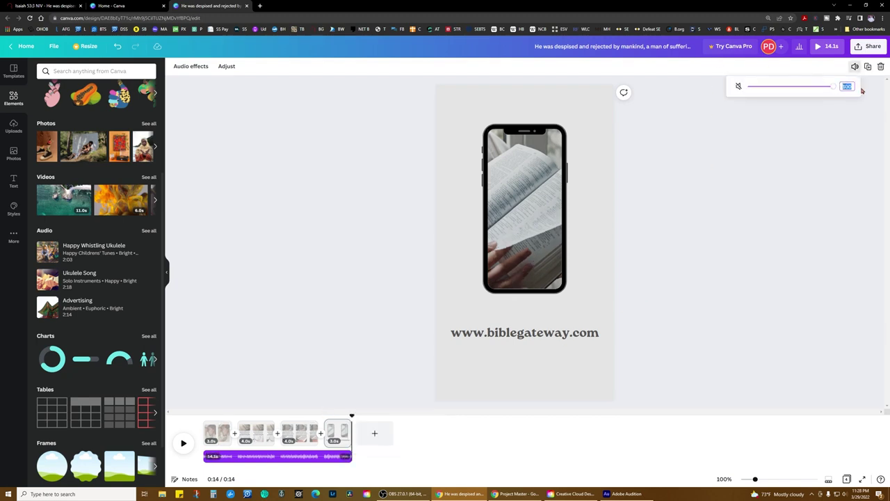
pyautogui.write('30')
pyautogui.press('Return')
pyautogui.click(724, 189)
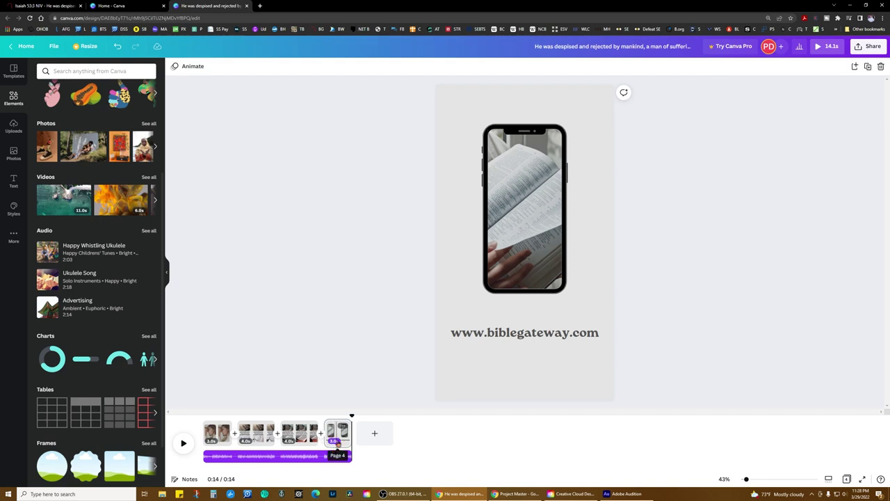
# Step: Download all four pages of the design as an MP4 video
pyautogui.click(860, 48)
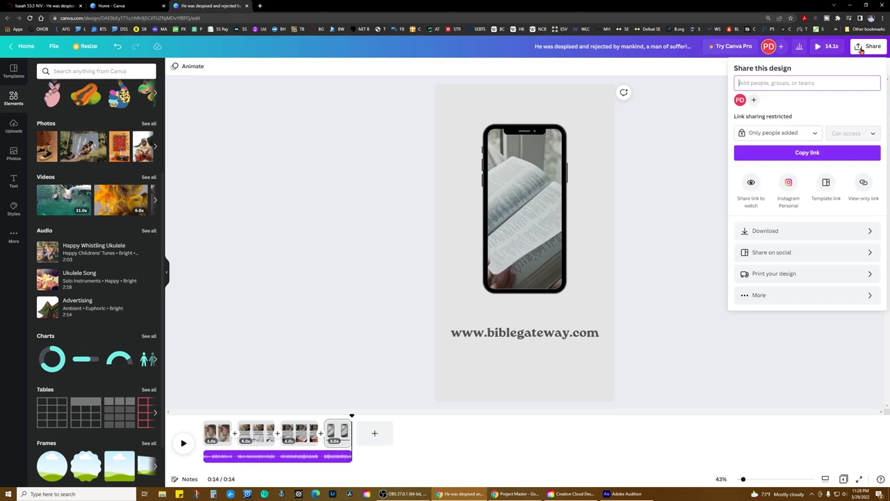
pyautogui.click(805, 233)
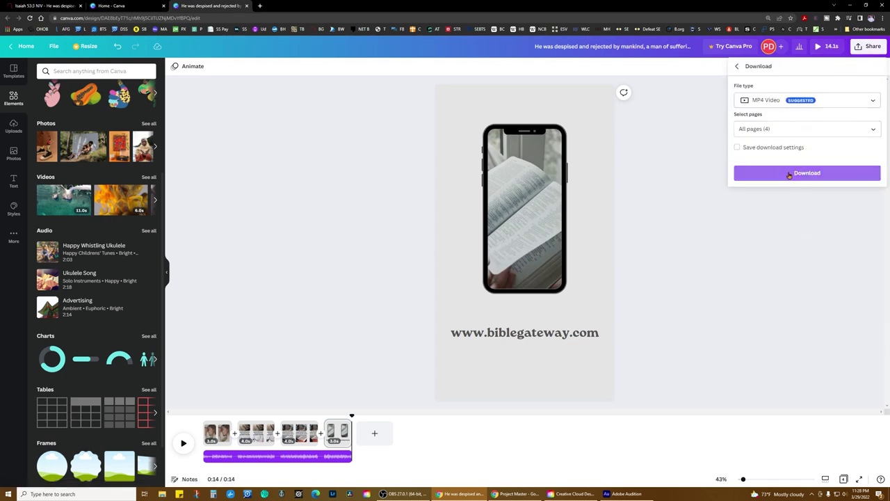
pyautogui.click(789, 175)
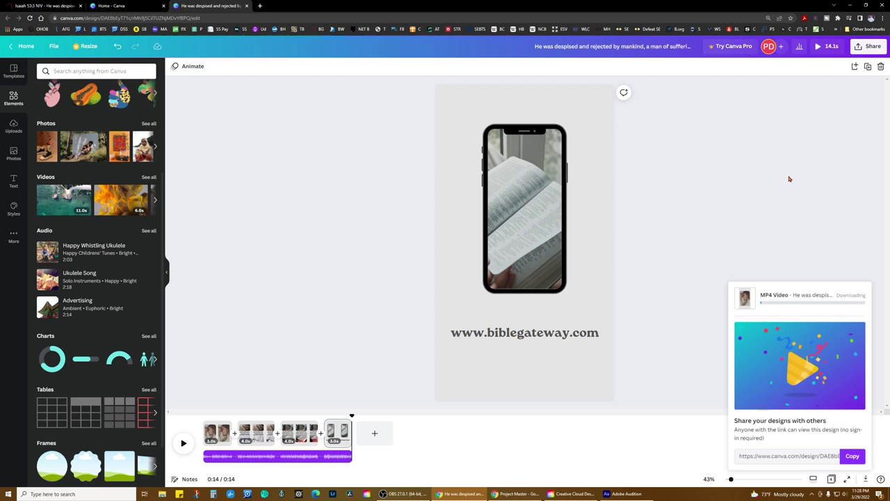